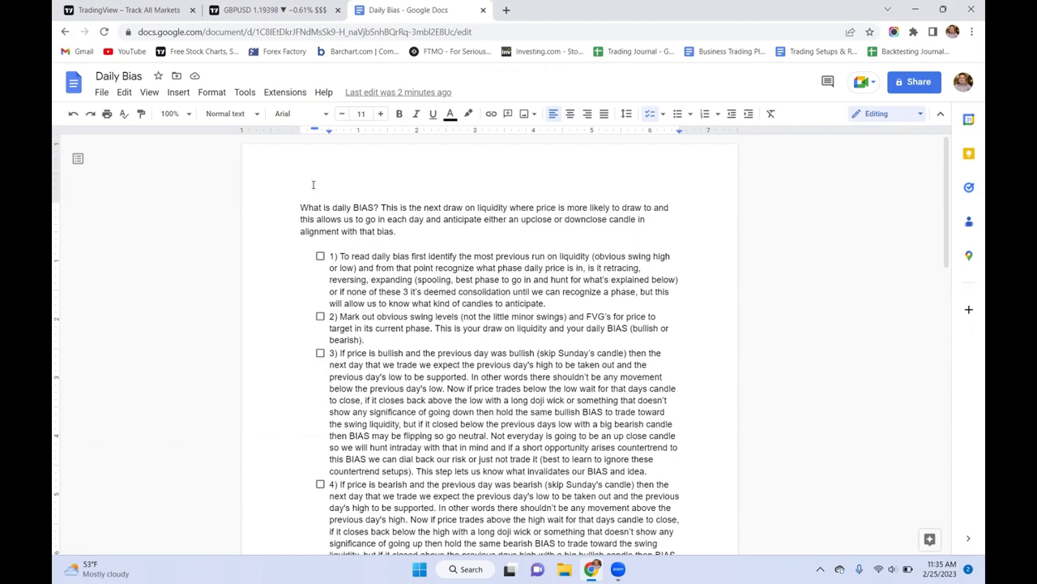
Switch to the TradingView chart and set its timeframe to daily
left_click(271, 10)
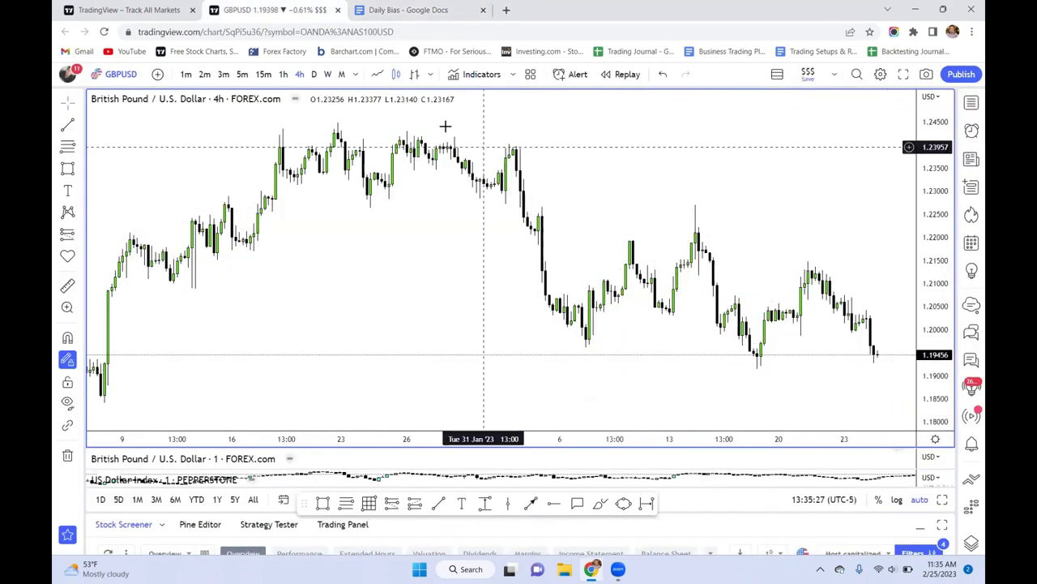
left_click(314, 74)
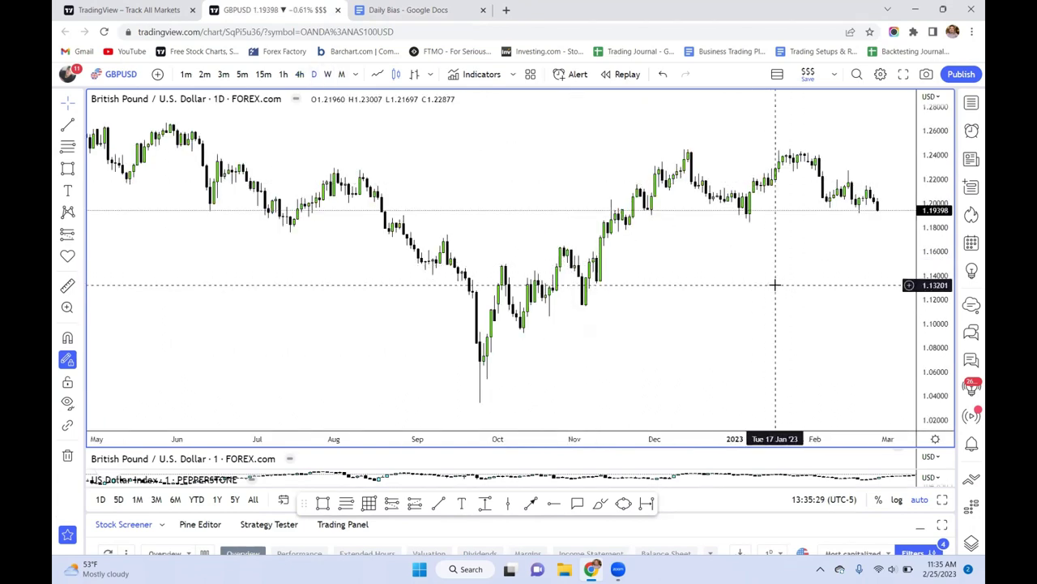
scroll(775, 284, "up", 5)
Load EURUSD from the watchlist into the chart and frame the December to February candles with empty space after them
left_click(972, 102)
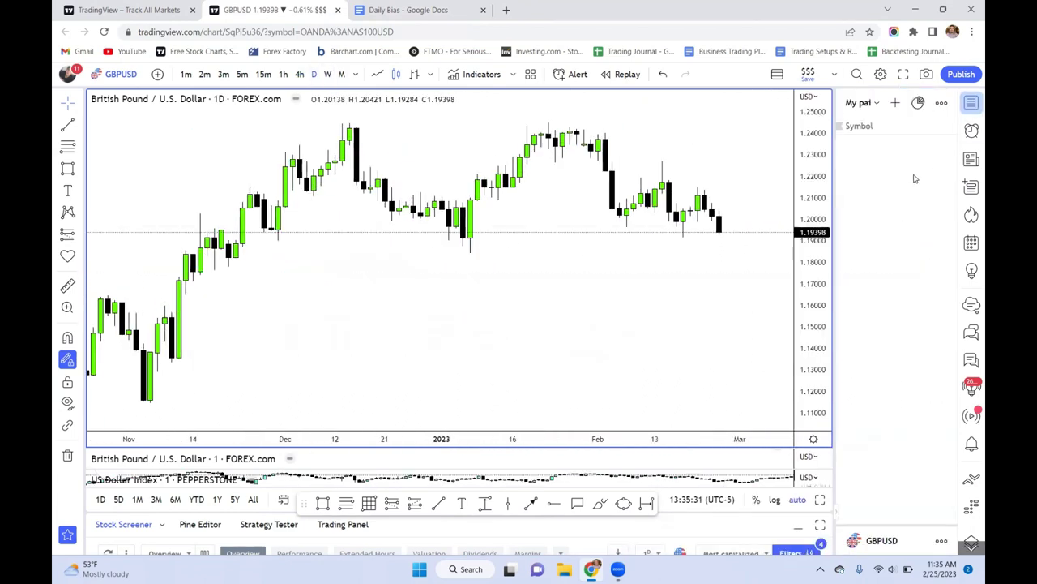
left_click(899, 166)
left_click(68, 456)
left_click(121, 448)
scroll(686, 284, "down", 3)
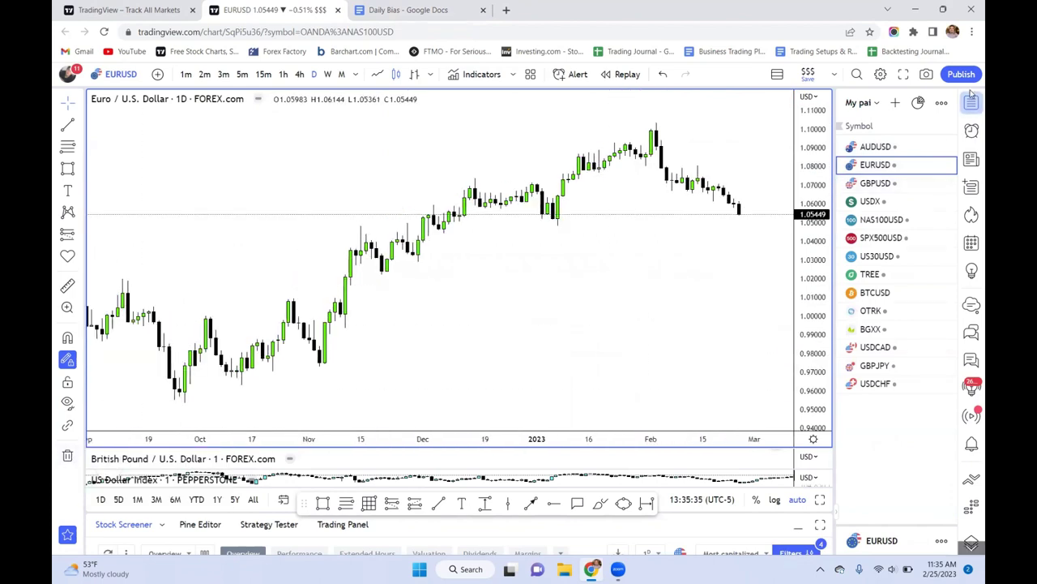
left_click(966, 104)
scroll(609, 326, "up", 3)
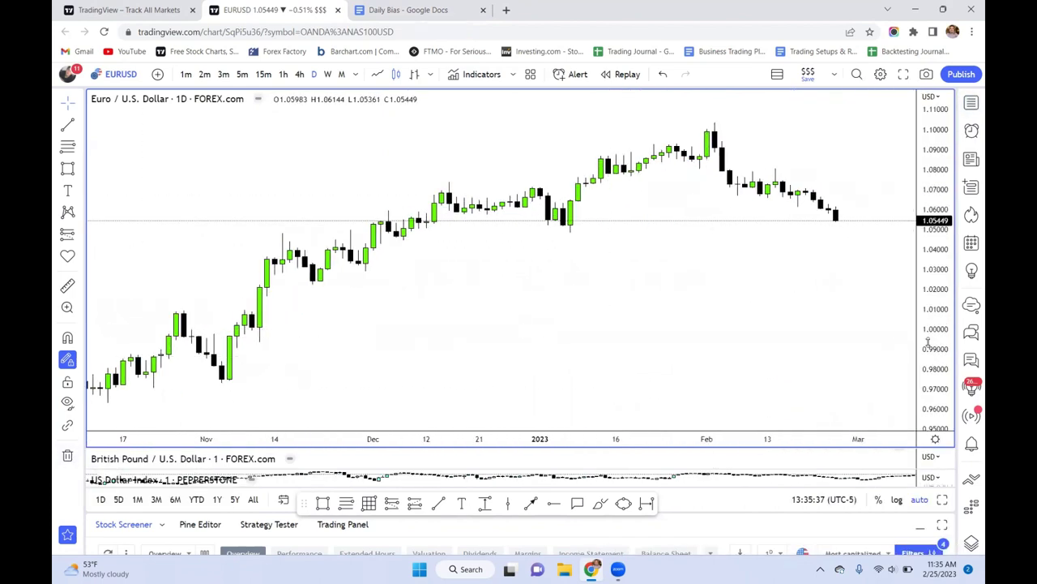
left_click_drag(929, 342, 928, 195)
left_click_drag(777, 240, 581, 319)
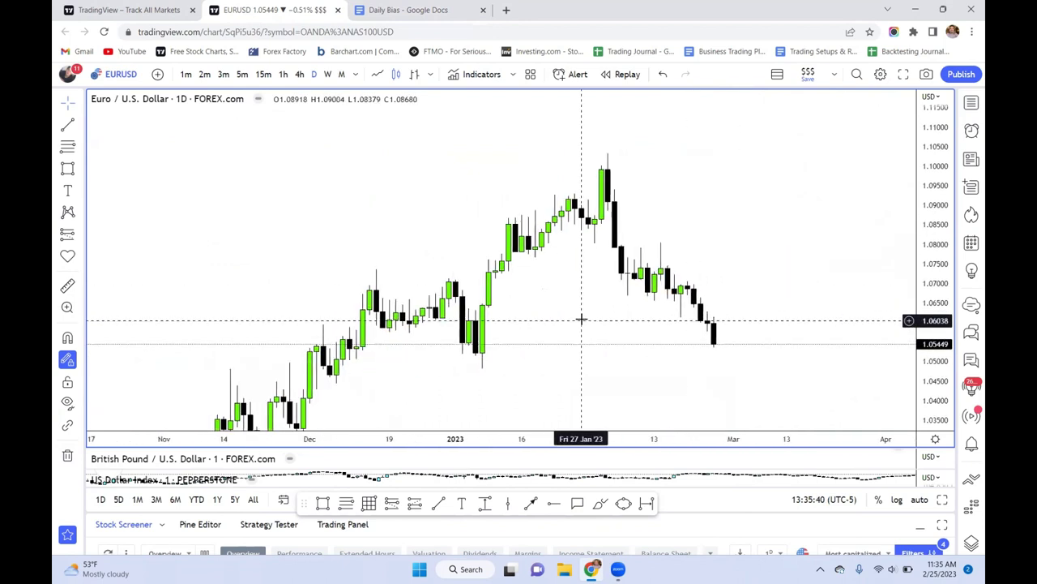
Draw short horizontal trend lines from the late-January swing high at 1.09295 and the 31 January swing low at 1.08020
left_click(438, 503)
left_click(574, 169, "ctrl")
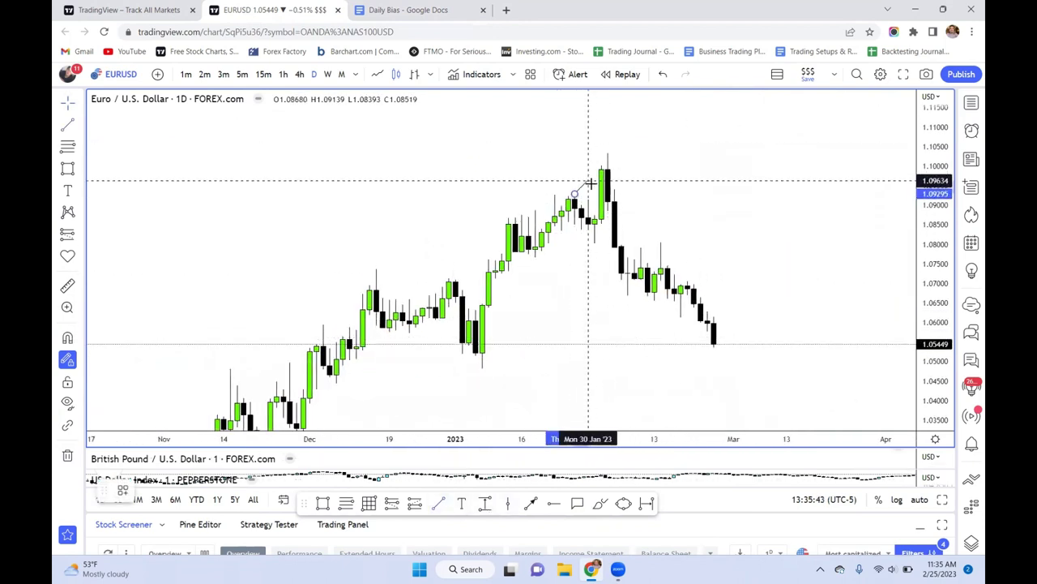
left_click(593, 193)
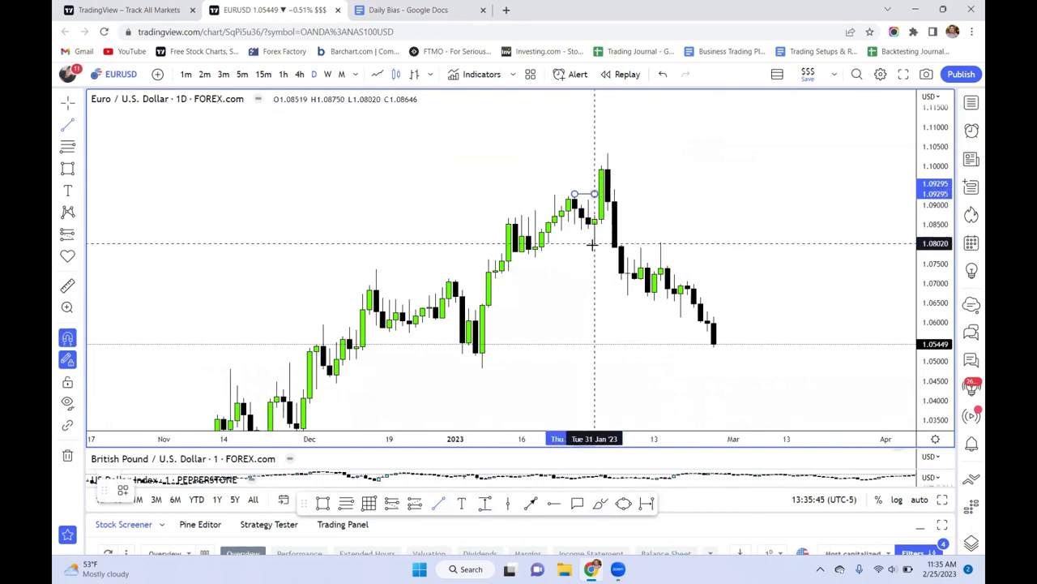
left_click(594, 245, "ctrl")
left_click(607, 243)
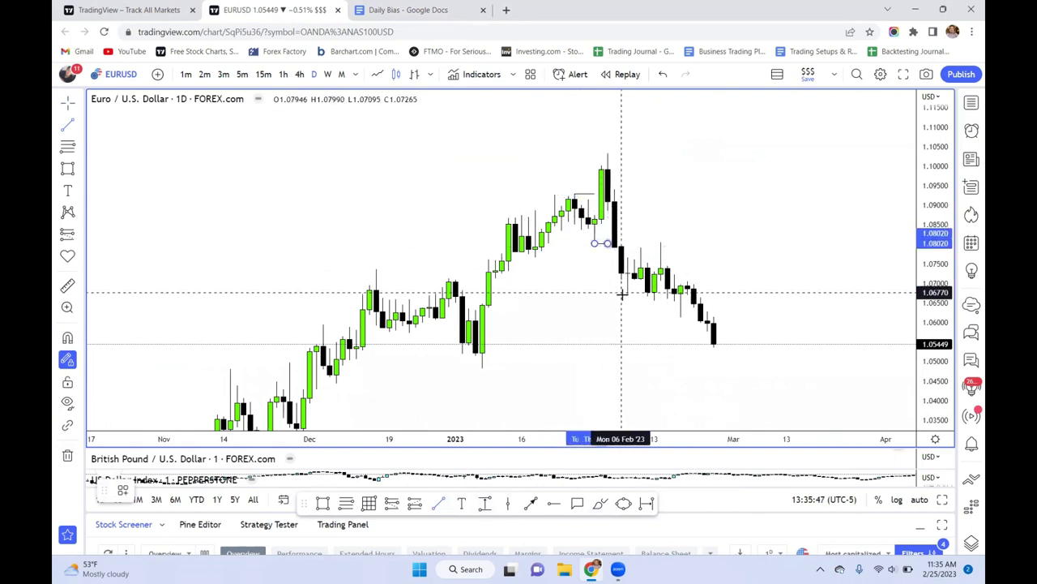
Draw horizontal trend lines from the 14 February high at 1.08048 and the 6 January low at 1.04829 past the latest candle
key("ctrl")
left_click(663, 242)
left_click(720, 242)
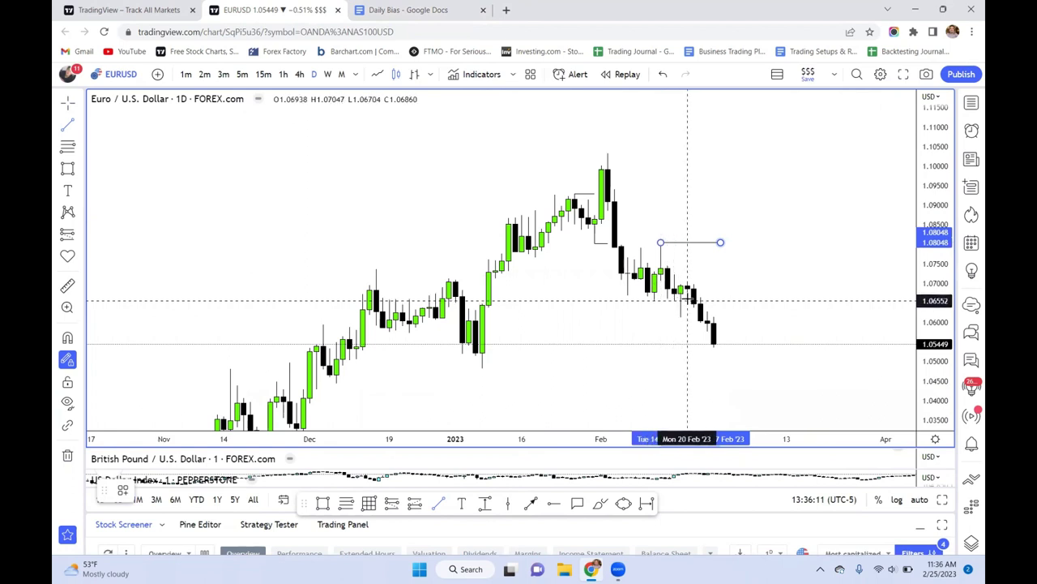
left_click(482, 369)
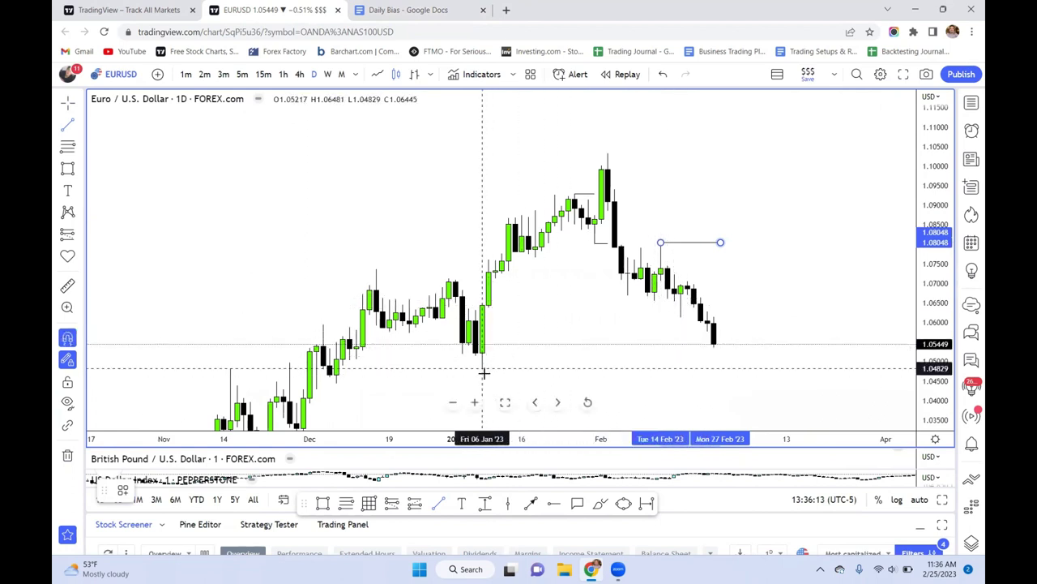
left_click(740, 369)
key("Escape")
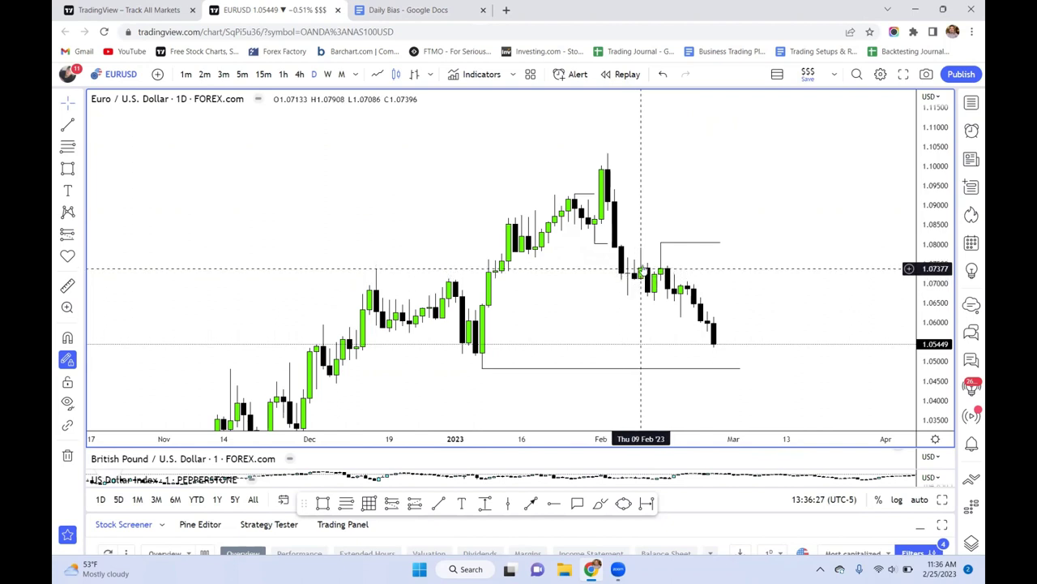
Draw a rectangle over the price gap between the 3 and 7 February candles, with its lower edge at 1.07666, and extend it to 21 February
left_click(322, 503)
key("ctrl")
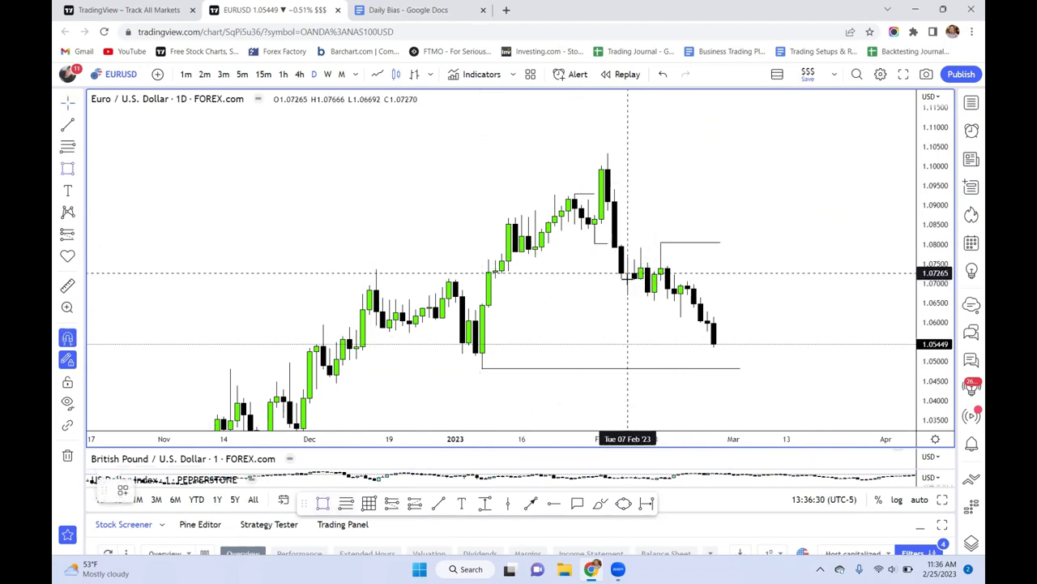
left_click(621, 253)
left_click_drag(628, 253, 694, 252)
left_click(710, 216)
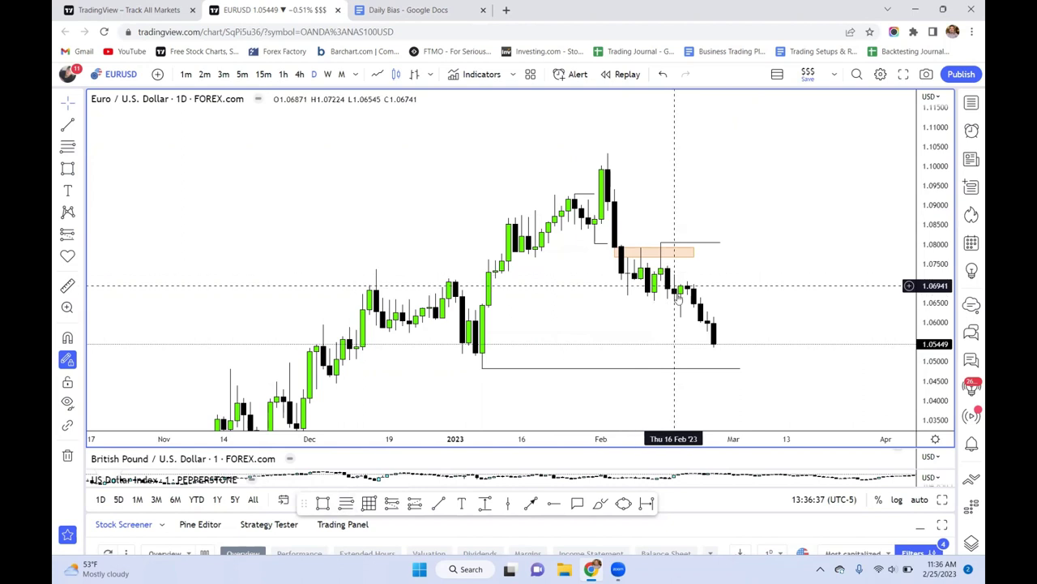
Draw a short horizontal trend line from the 13 February low to the 16 February candle
left_click(440, 503)
key("ctrl")
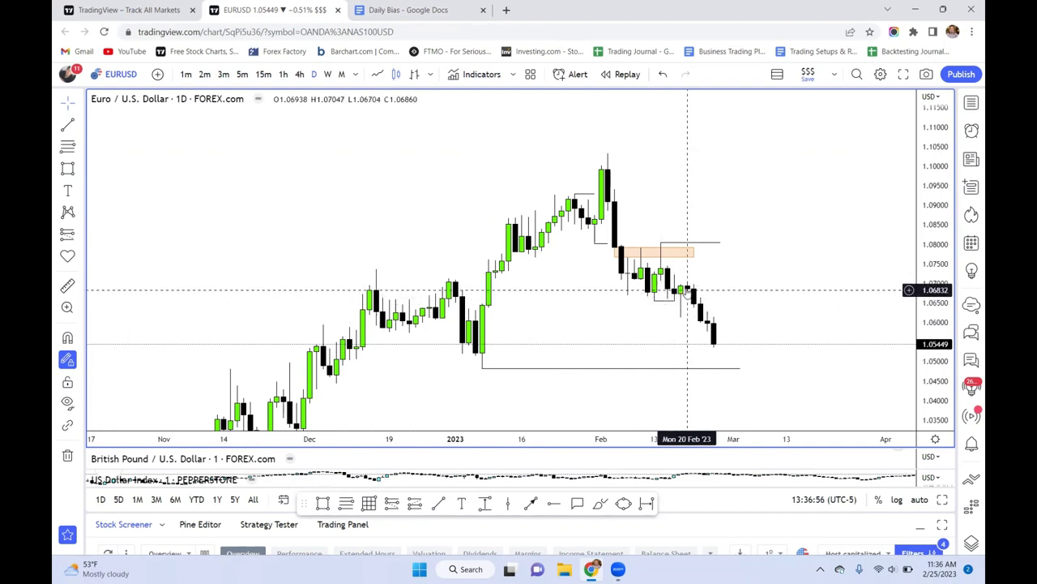
Draw a rectangle from 13 February between 1.06774 and 1.08048, and extend it to 22 February
scroll(657, 291, "up", 2)
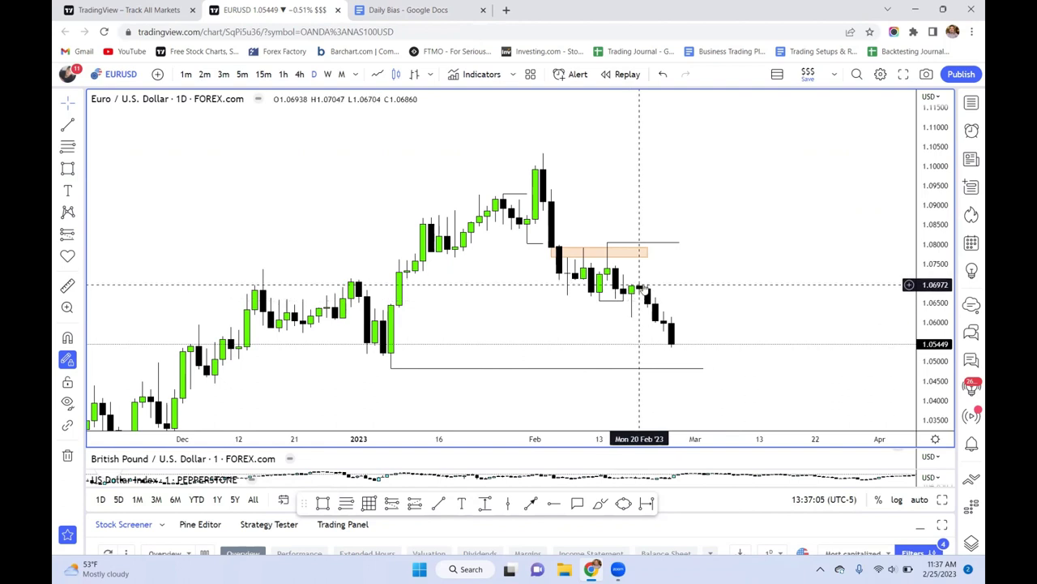
left_click(324, 501)
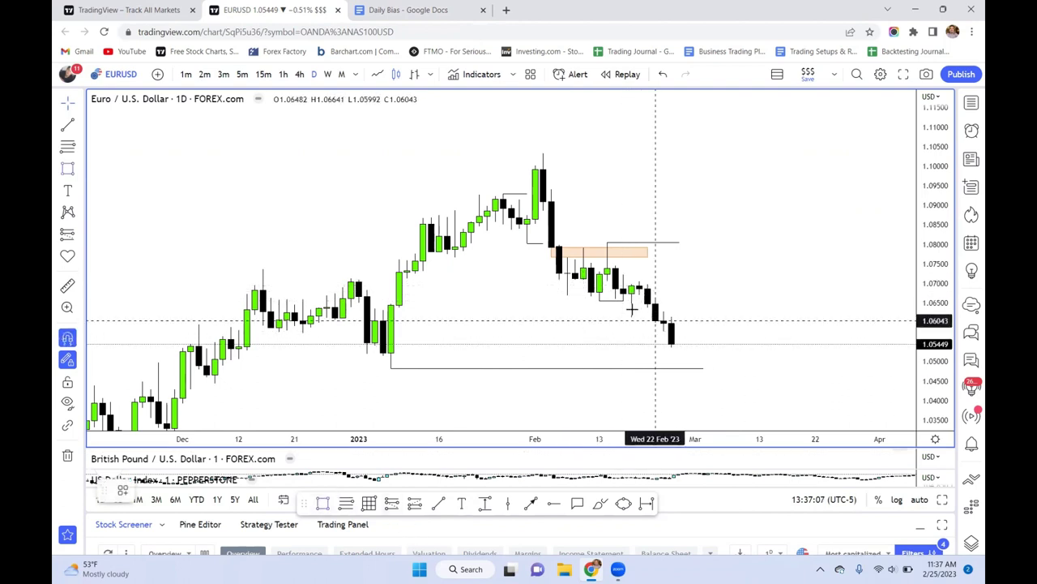
left_click(600, 292, "ctrl")
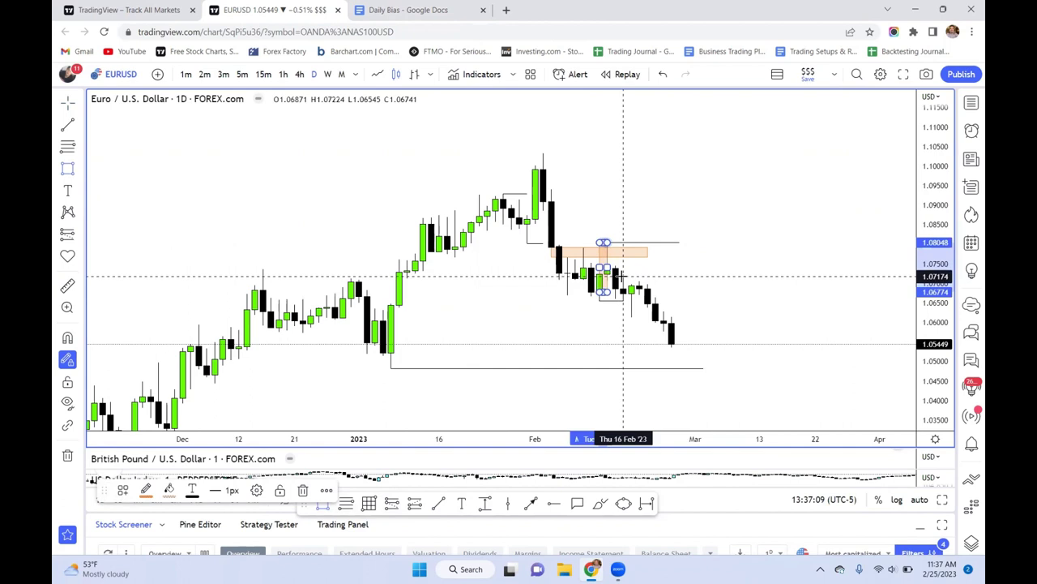
left_click(640, 243)
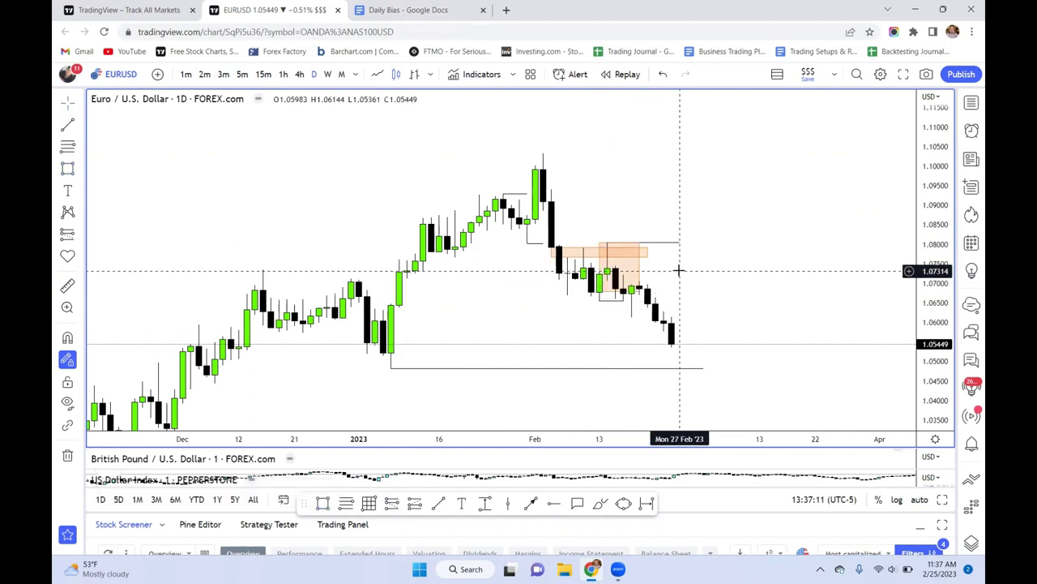
left_click_drag(639, 267, 671, 266)
left_click(686, 267)
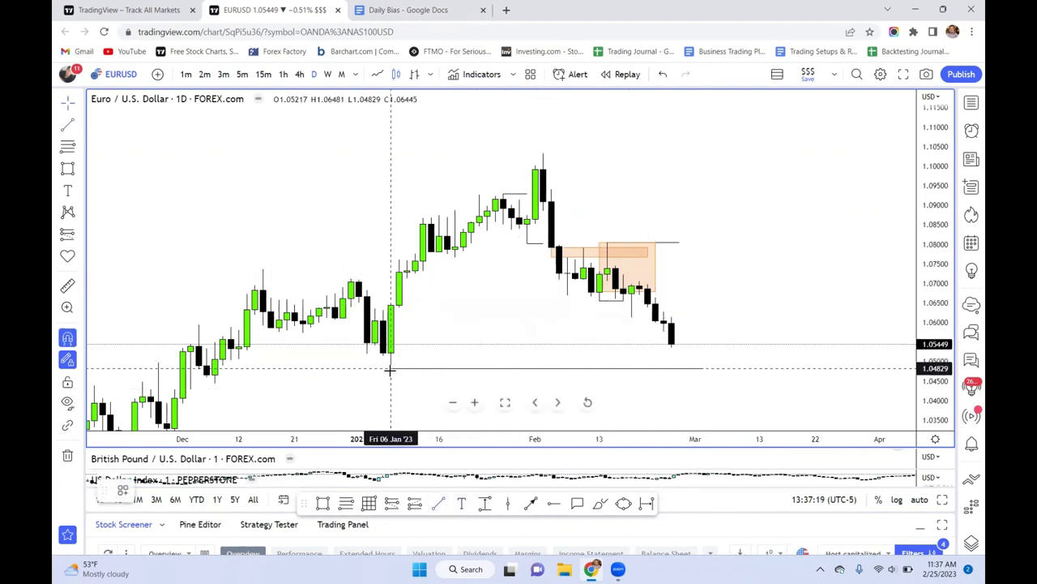
Consult the checklist in the Daily Bias document and return to the marked EURUSD chart
scroll(685, 307, "up", 2)
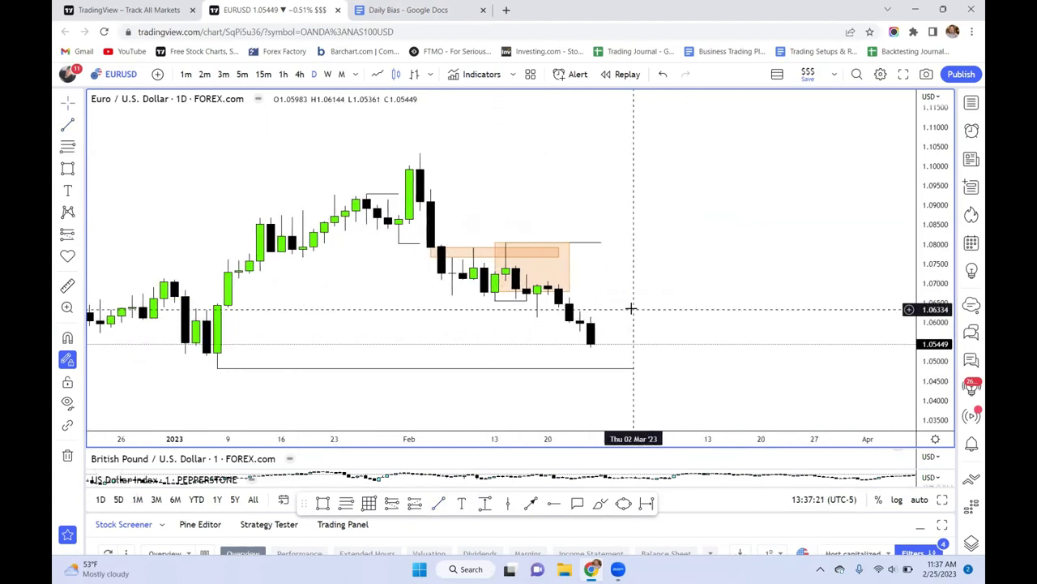
left_click(381, 11)
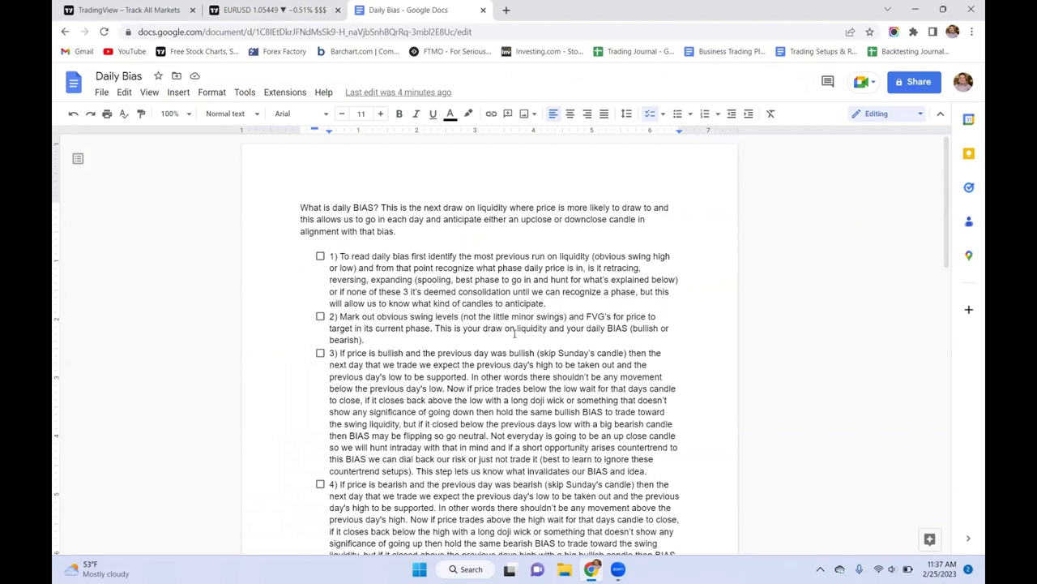
left_click(302, 6)
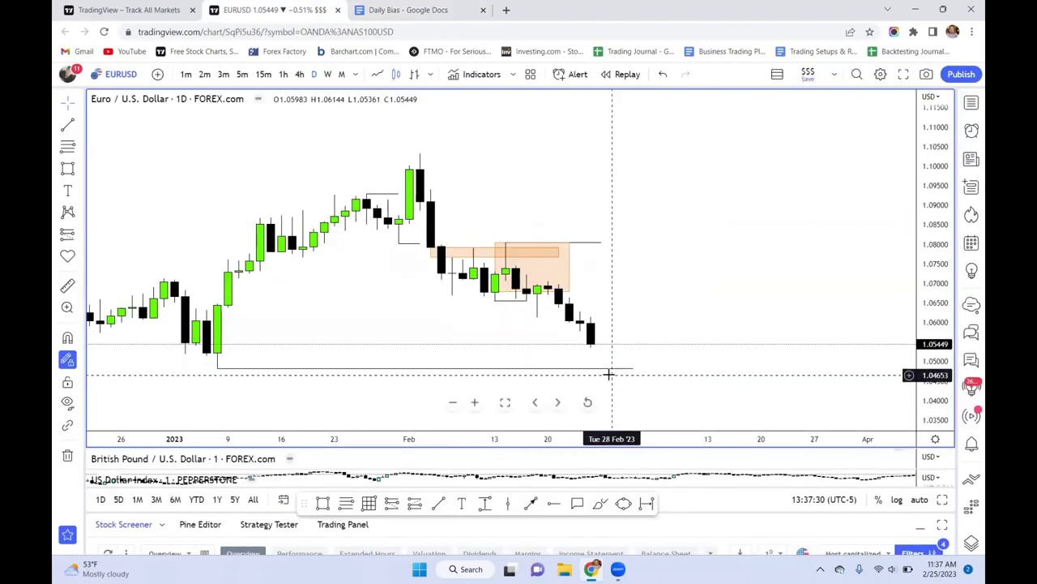
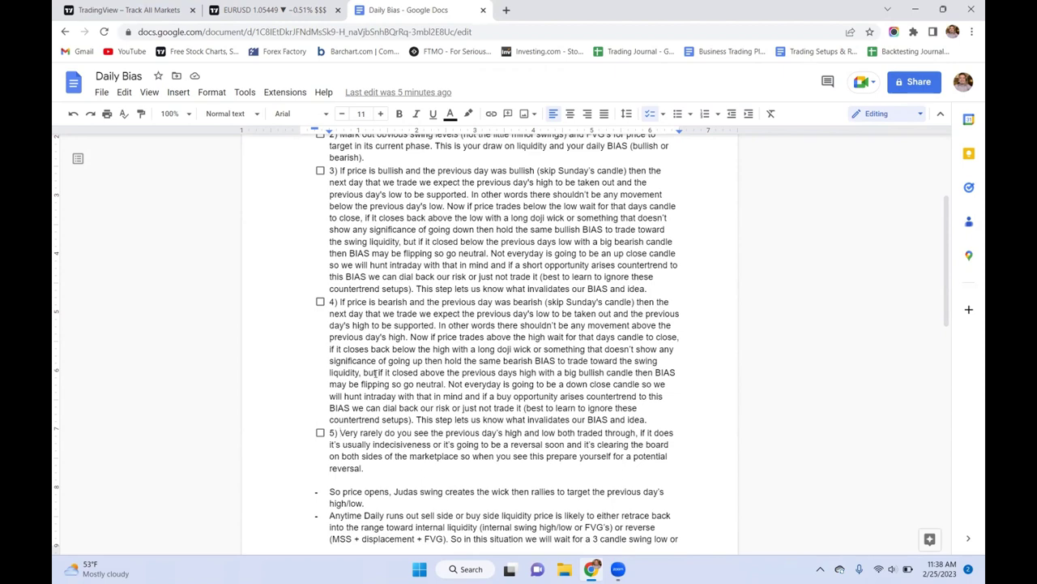
Review the Daily Bias checklist once more and examine the 20 to 24 February candles on the EURUSD chart
left_click(259, 18)
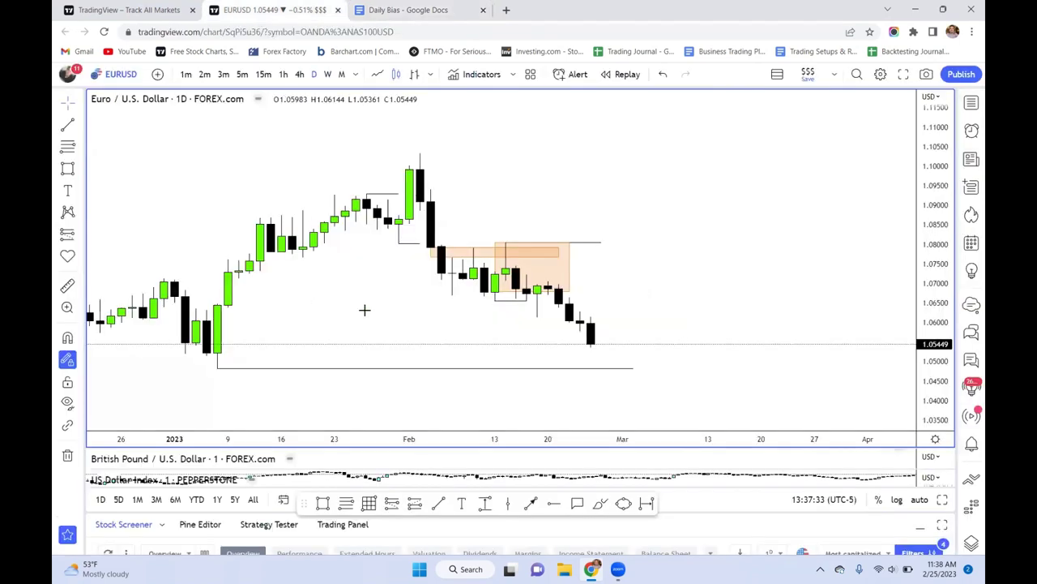
left_click(413, 9)
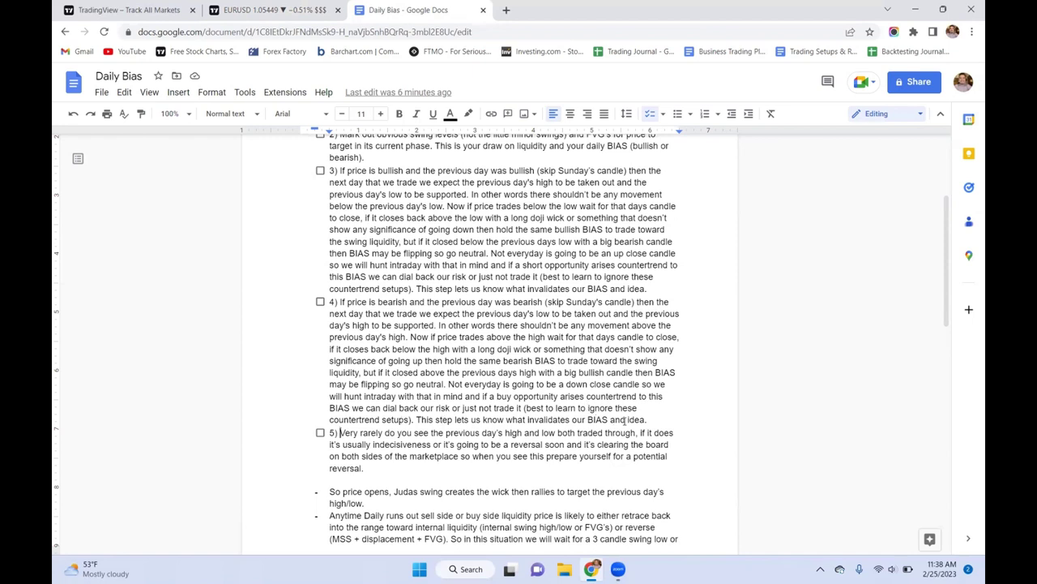
left_click(243, 9)
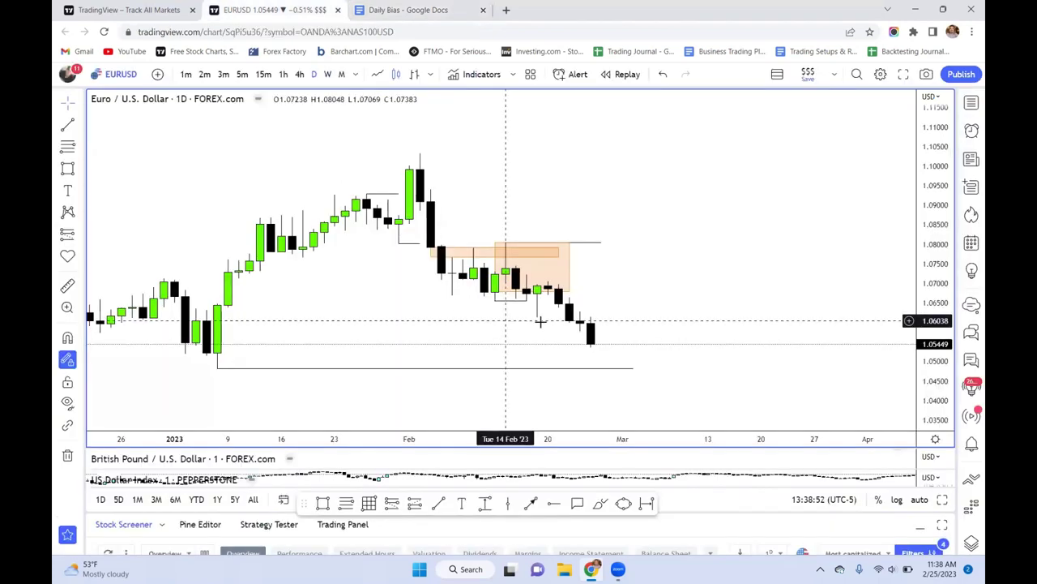
scroll(851, 162, "up", 5)
left_click_drag(650, 316, 612, 121)
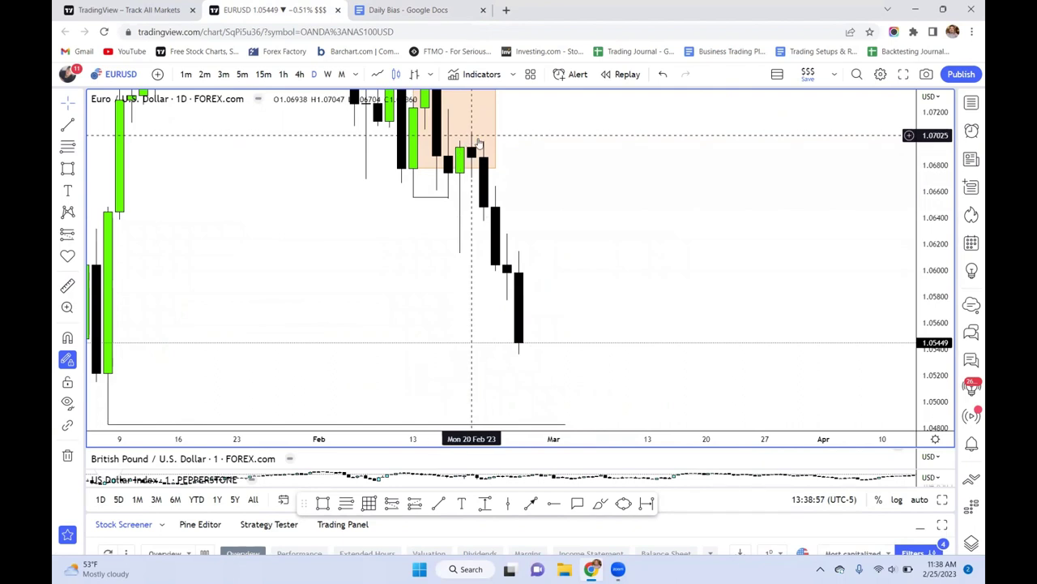
left_click_drag(526, 175, 556, 220)
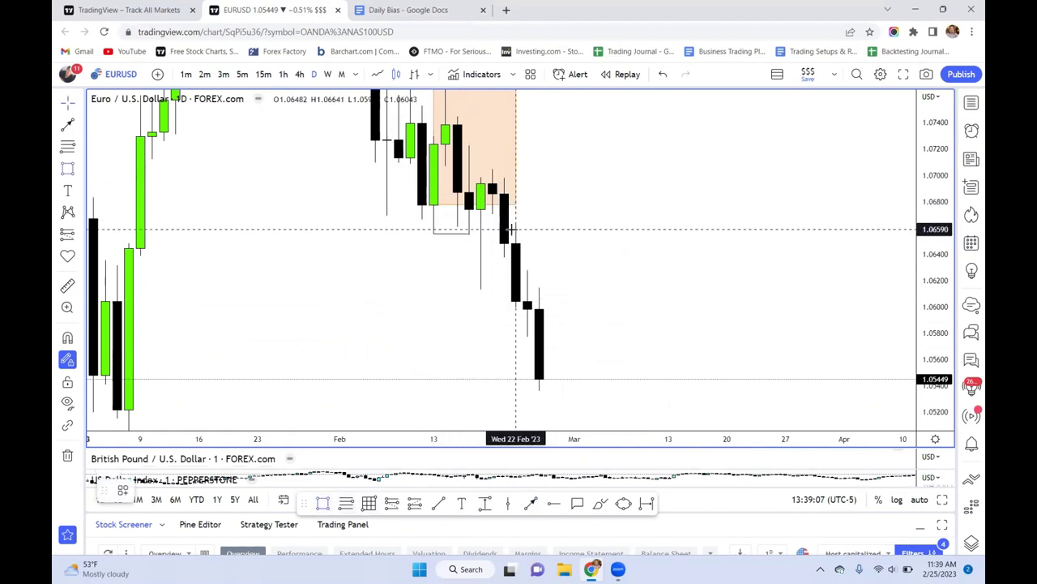
Draw short horizontal trend lines ending at 23 February, one from the 21 February low and one from the 22 February candle at 1.06043
left_click(438, 502)
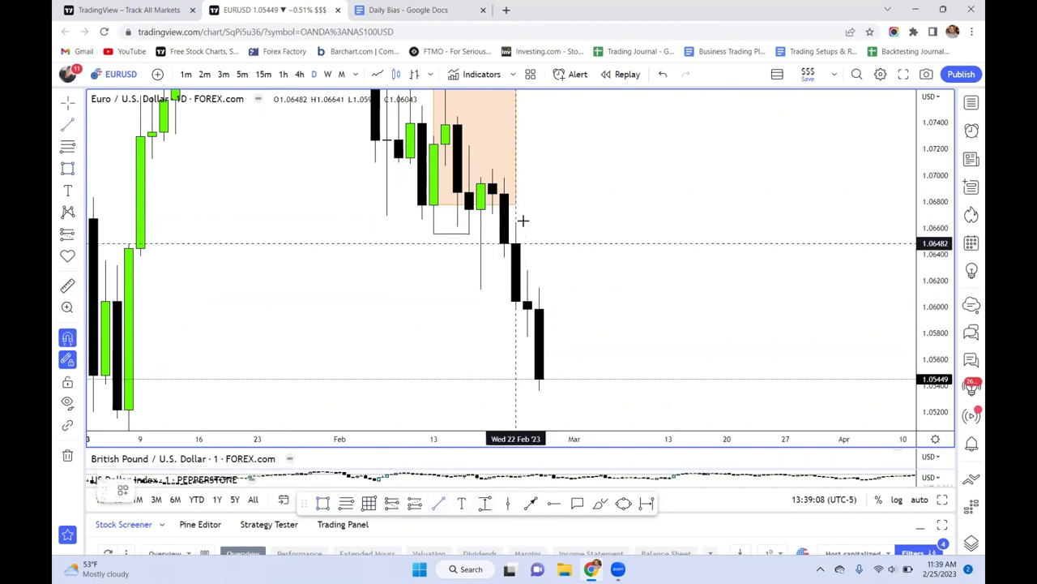
left_click(504, 243, "ctrl")
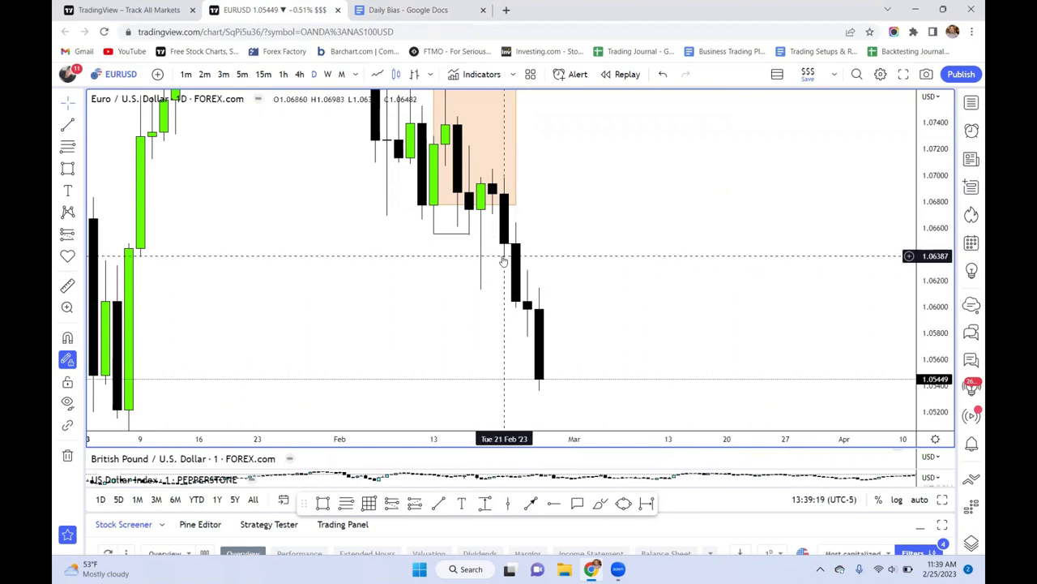
left_click(440, 502)
key("ctrl")
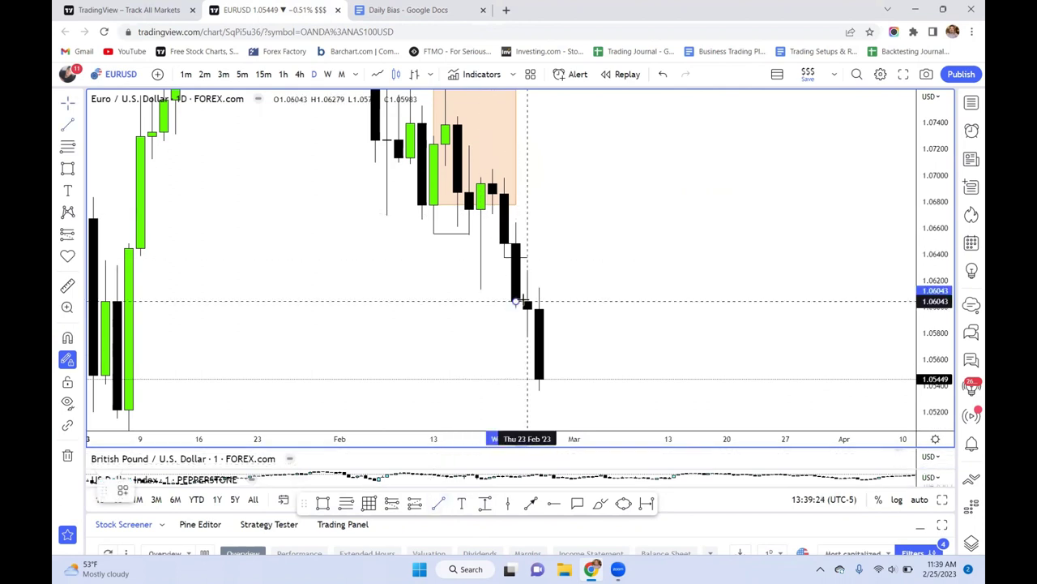
left_click(527, 301)
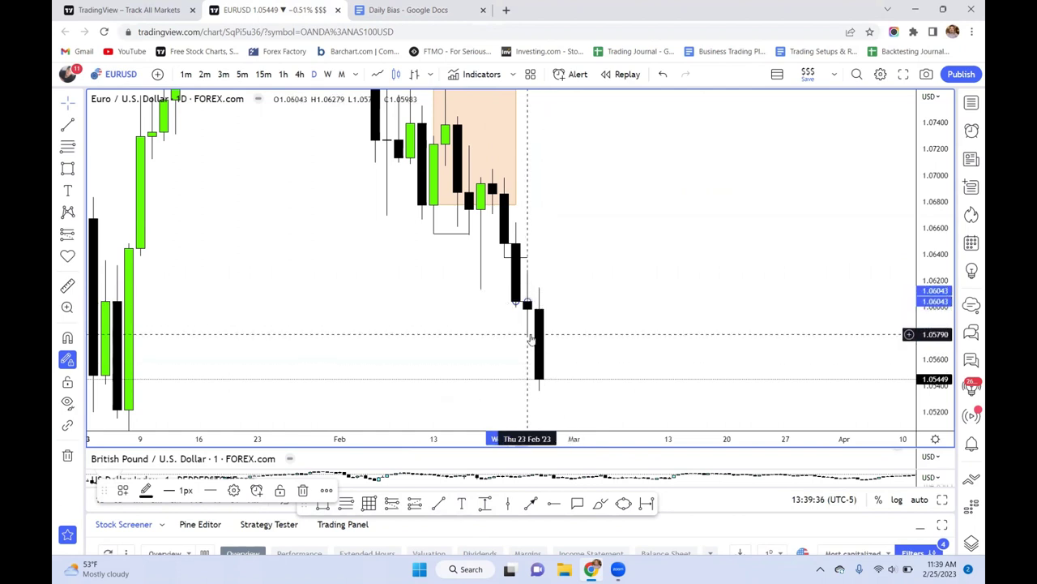
Examine price relative to the line at the January low and read the remaining notes in the Daily Bias document
scroll(599, 346, "down", 2)
left_click_drag(601, 350, 521, 224)
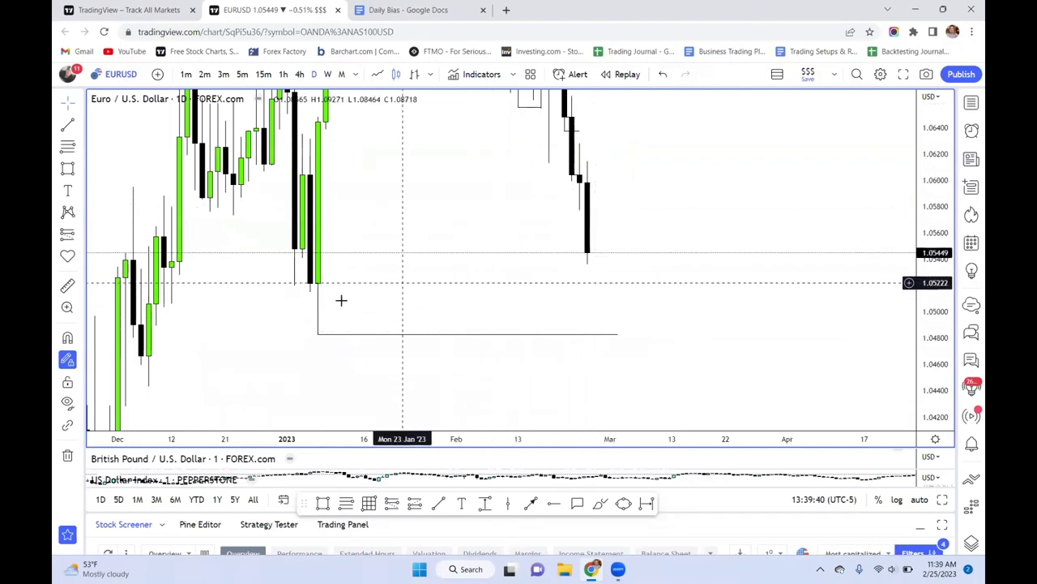
left_click_drag(532, 298, 424, 357)
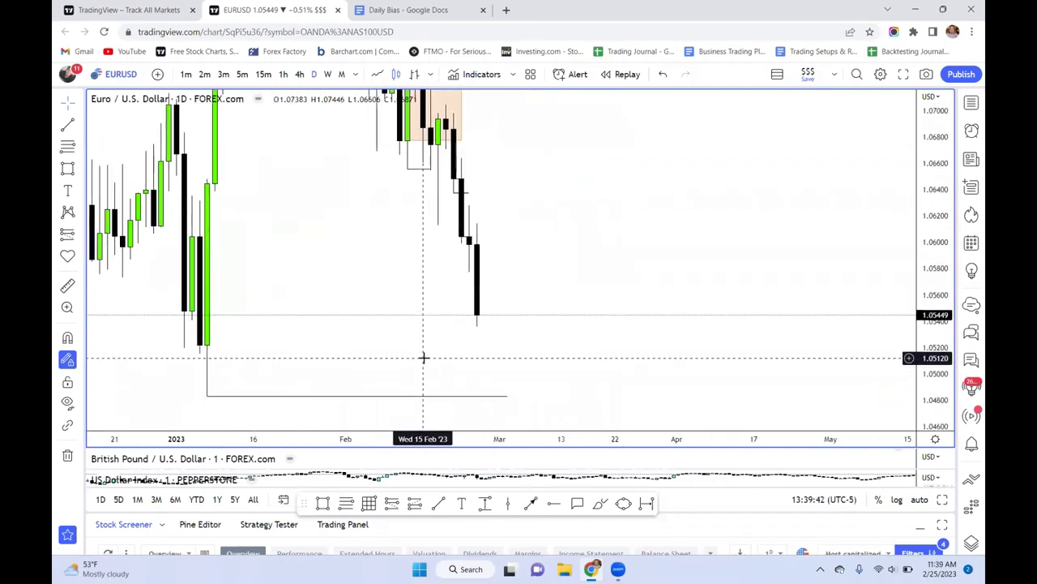
left_click(418, 9)
scroll(569, 438, "down", 5)
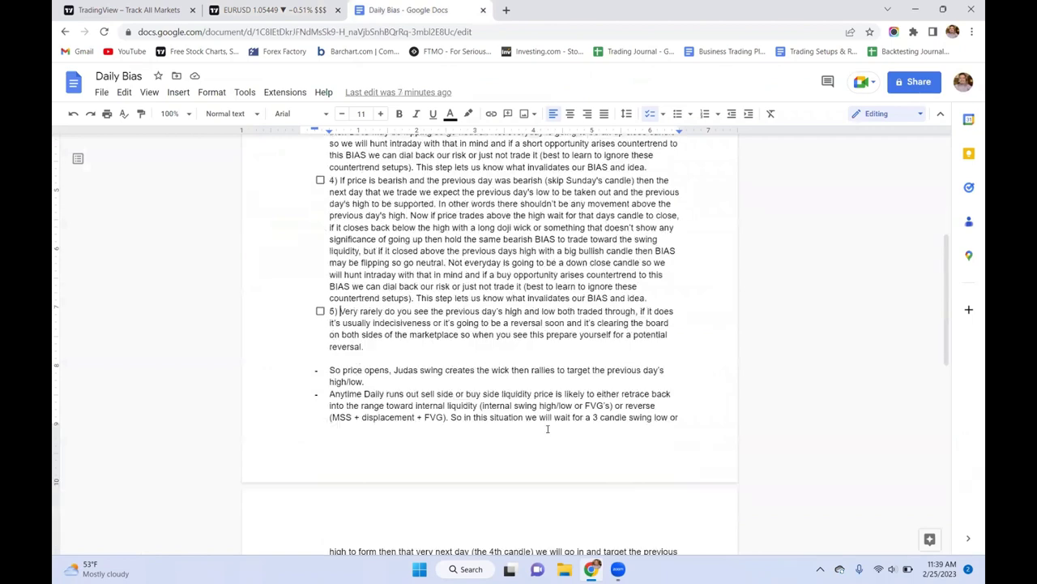
scroll(403, 258, "down", 1)
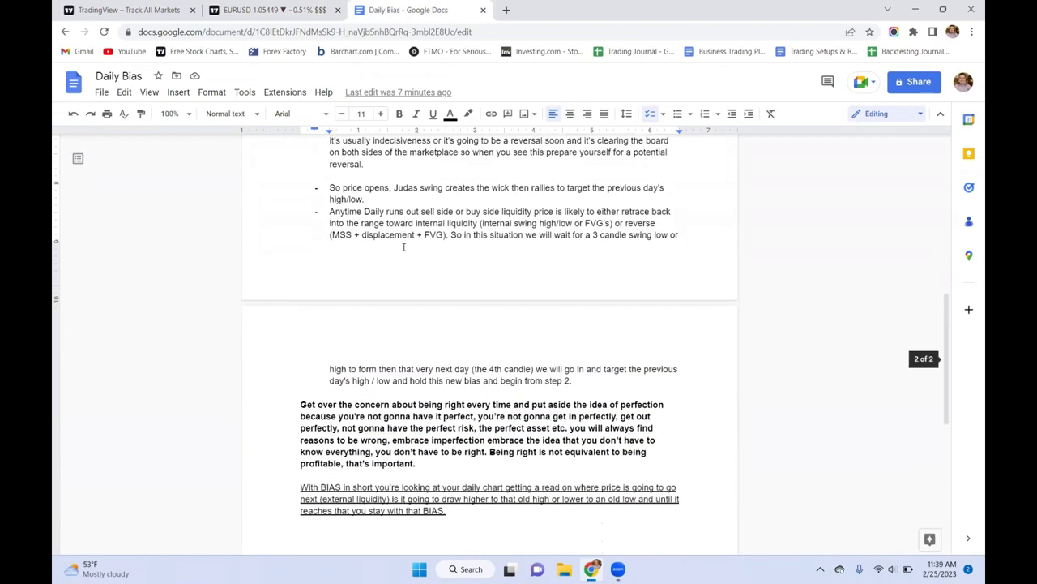
scroll(345, 389, "down", 1)
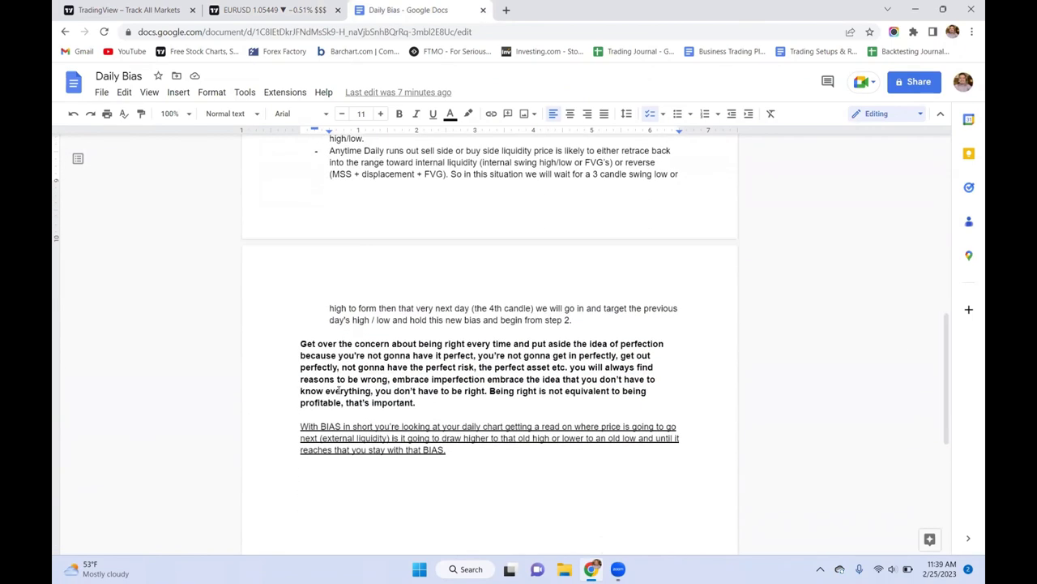
scroll(339, 387, "up", 4)
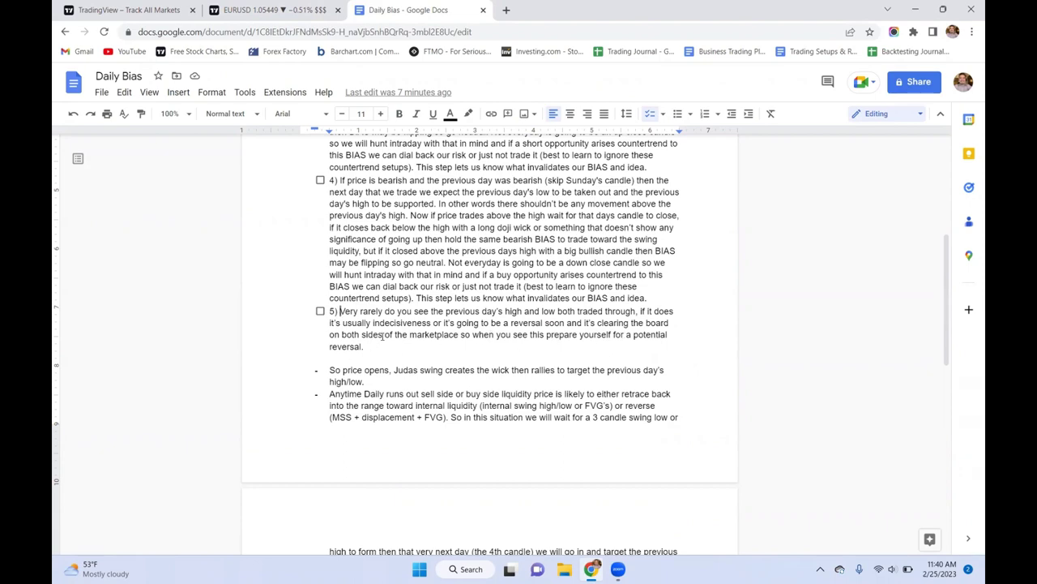
Return to the EURUSD chart and examine the late January swing levels and the February decline through the marked zones
left_click(276, 10)
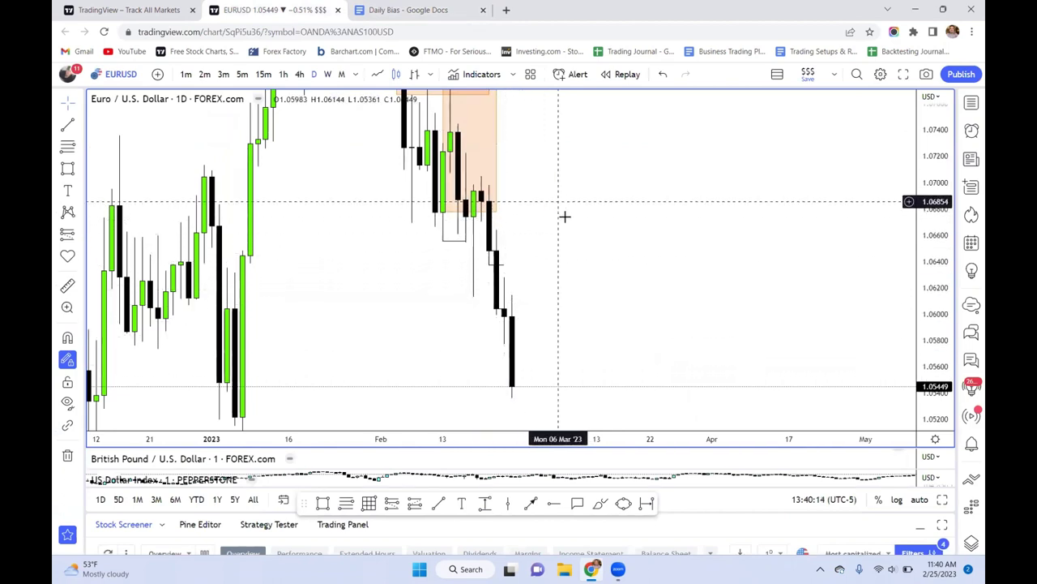
left_click_drag(565, 216, 595, 329)
left_click_drag(932, 216, 919, 364)
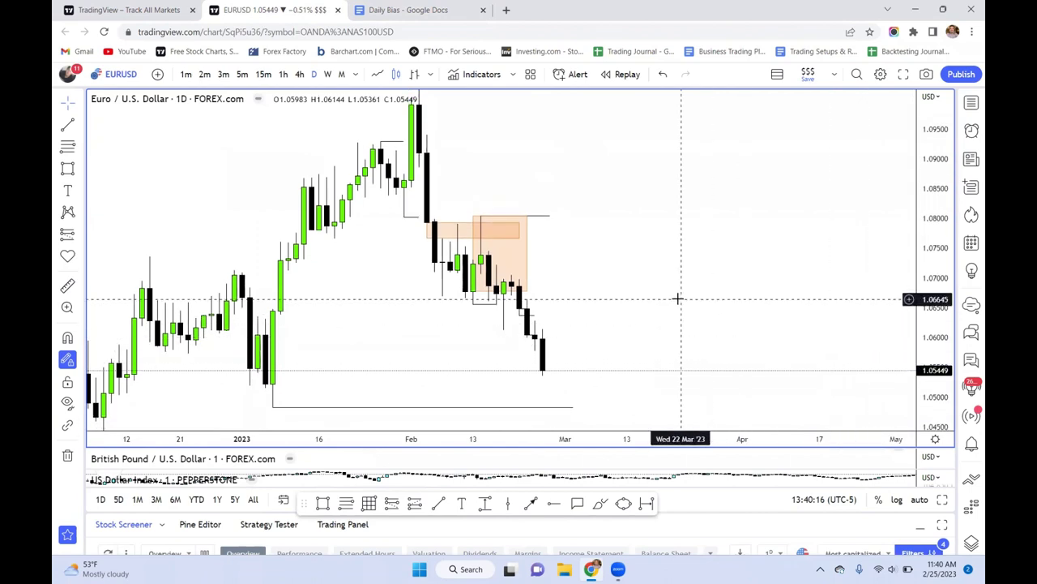
scroll(677, 298, "up", 1)
left_click_drag(639, 265, 716, 354)
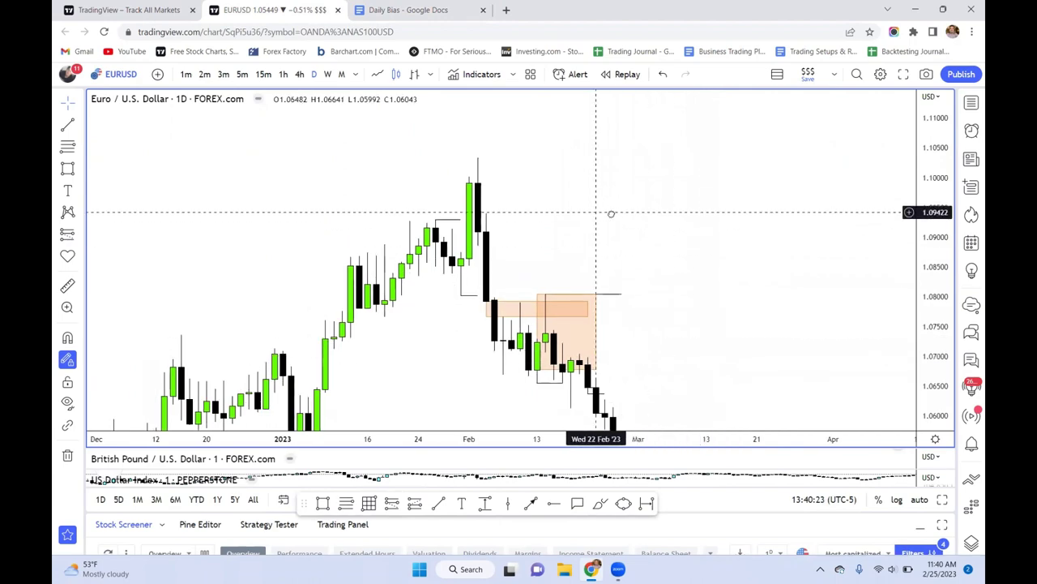
left_click_drag(611, 214, 686, 191)
scroll(573, 275, "up", 1)
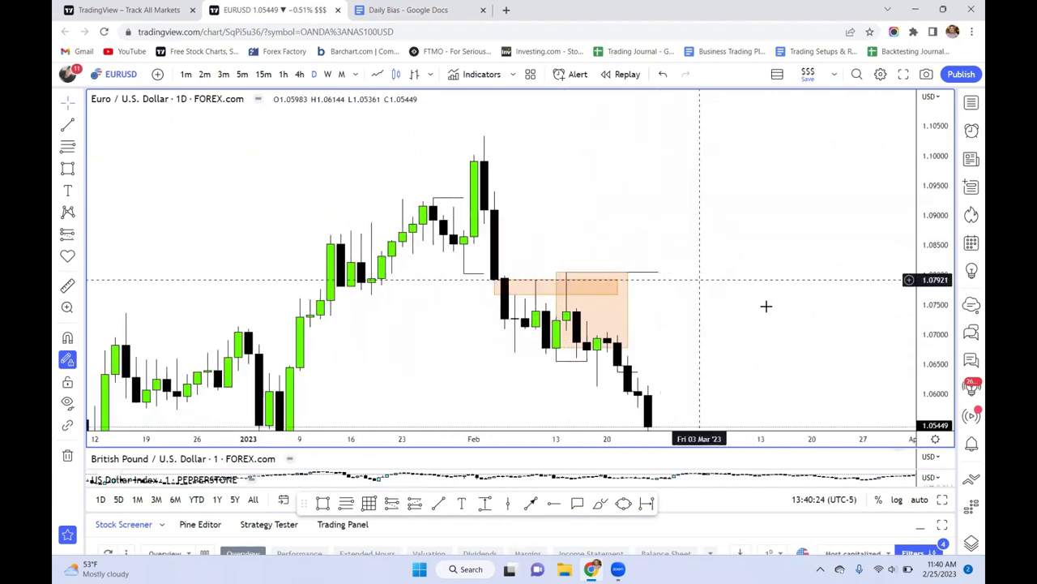
left_click_drag(928, 331, 928, 229)
left_click_drag(740, 243, 801, 262)
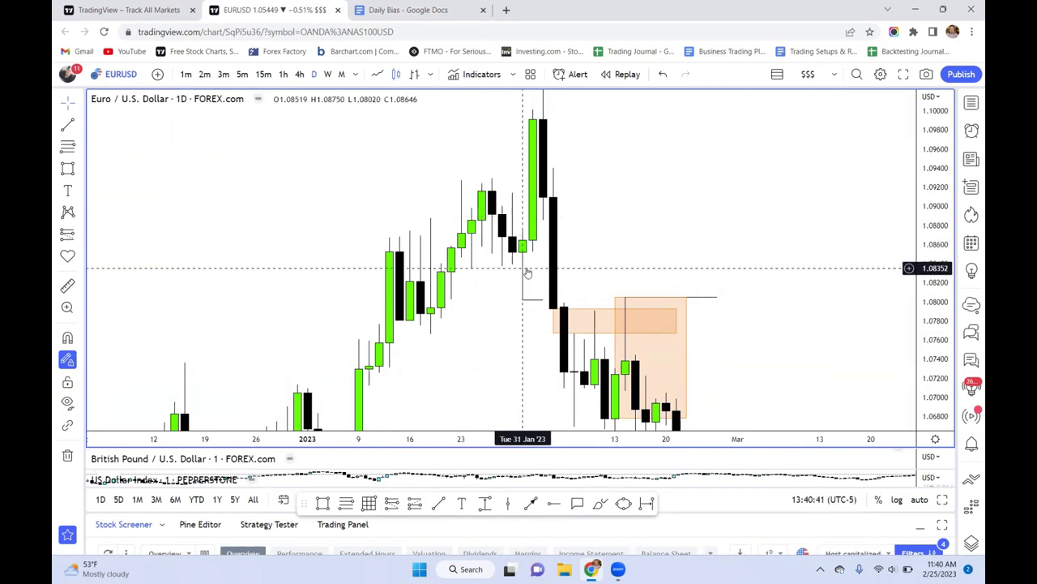
left_click_drag(527, 274, 575, 238)
Go back through the EURUSD daily history and examine the September and October 2022 swing highs and lows
scroll(530, 303, "down", 2)
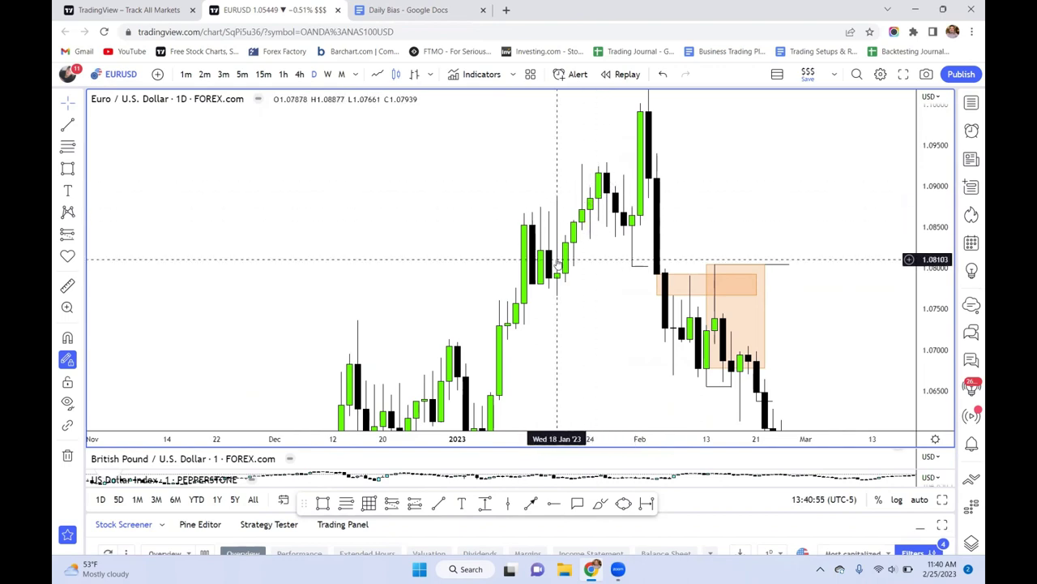
scroll(599, 320, "down", 5)
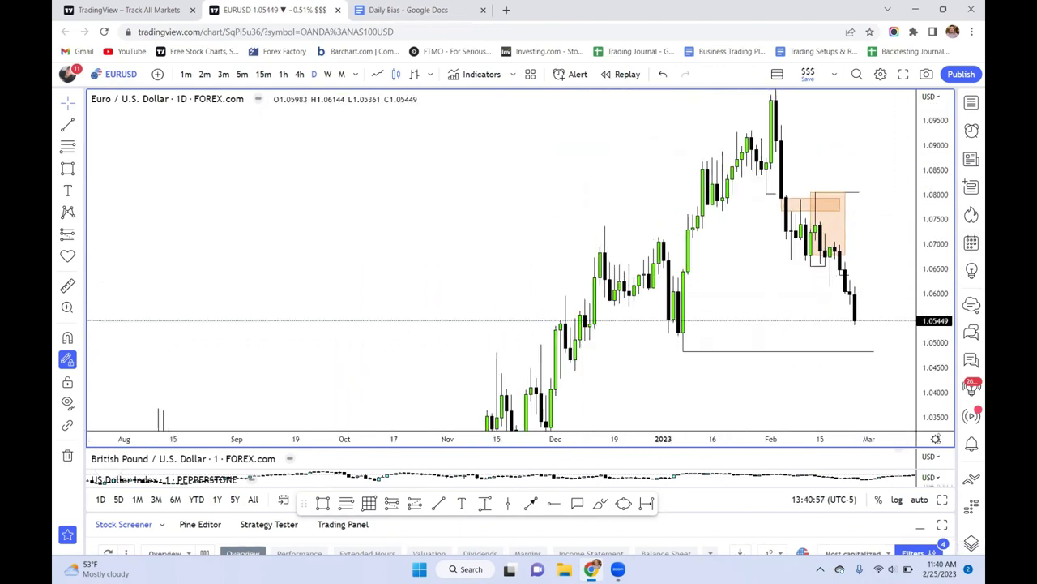
scroll(573, 337, "down", 2)
left_click_drag(413, 326, 701, 238)
scroll(584, 287, "up", 3)
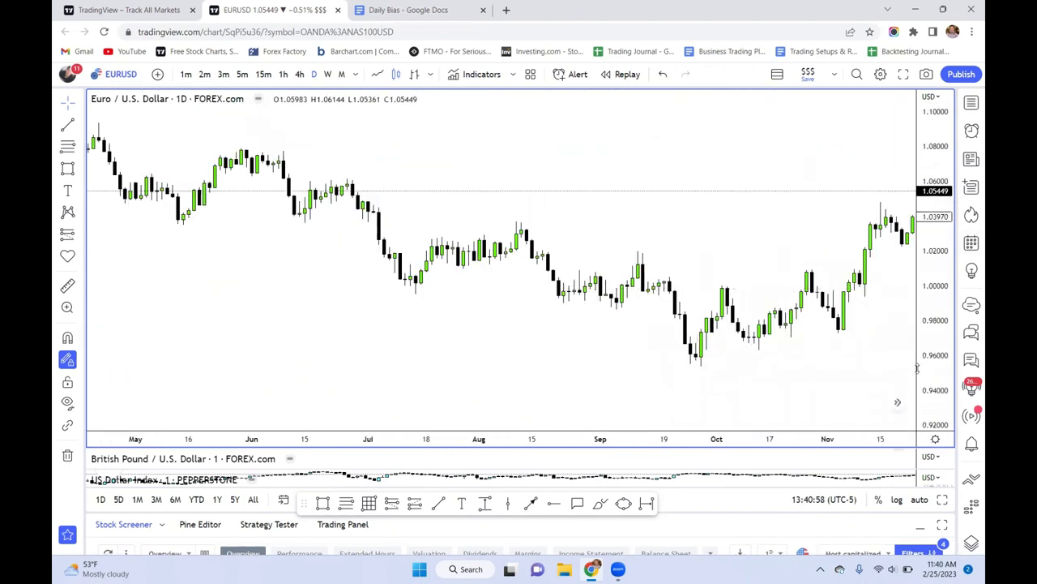
left_click_drag(934, 332, 933, 137)
left_click_drag(755, 239, 727, 187)
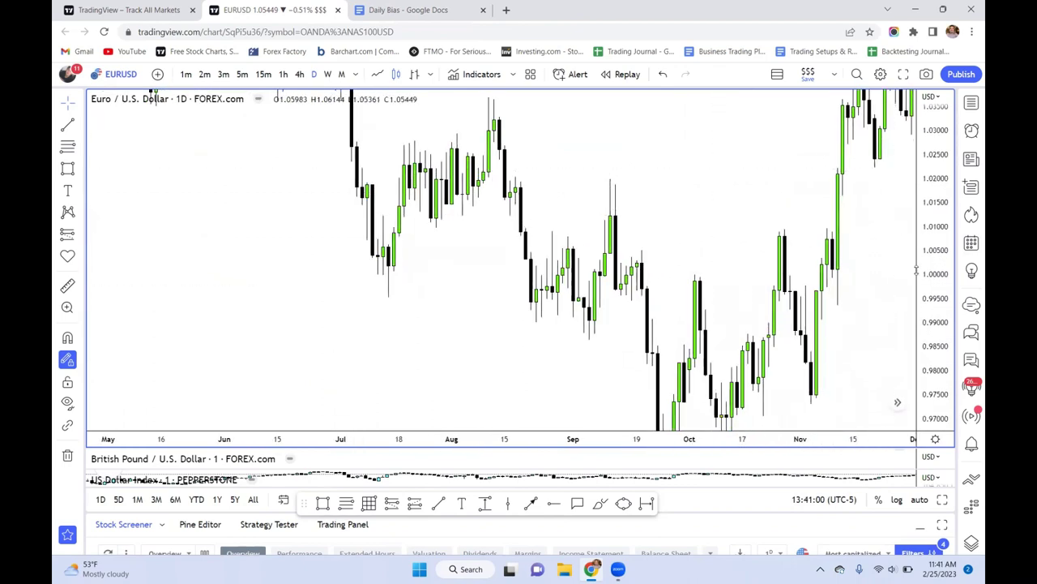
left_click_drag(933, 284, 932, 303)
left_click_drag(694, 243, 655, 219)
scroll(607, 256, "up", 2)
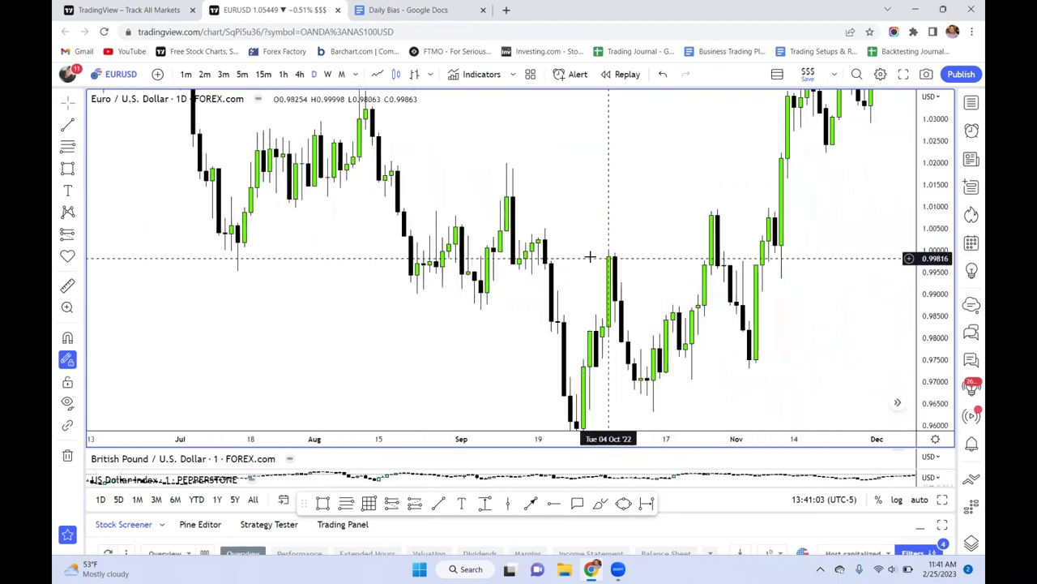
left_click_drag(591, 257, 725, 210)
scroll(657, 240, "up", 2)
left_click_drag(944, 310, 941, 242)
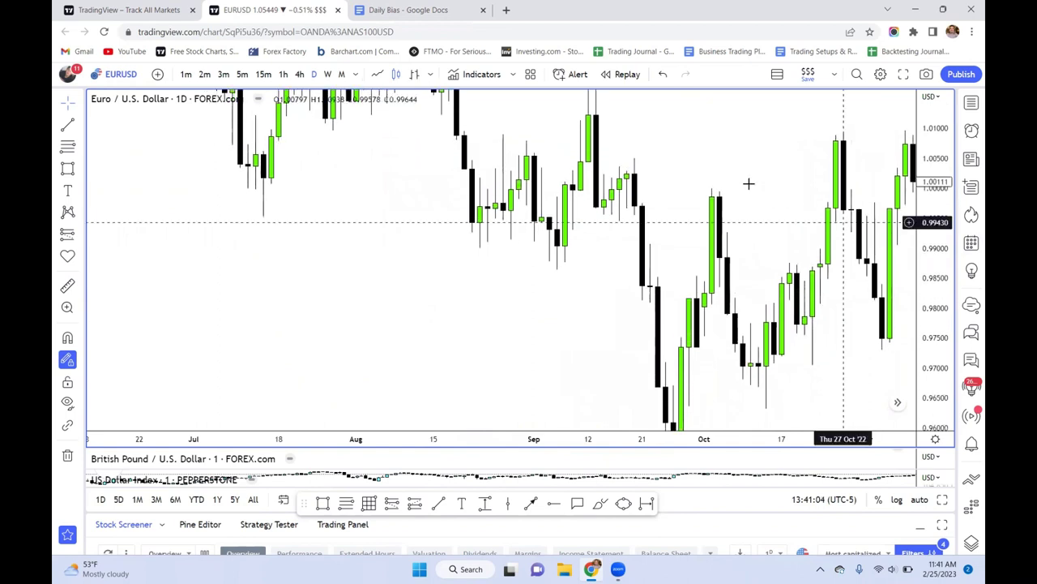
left_click_drag(723, 180, 708, 230)
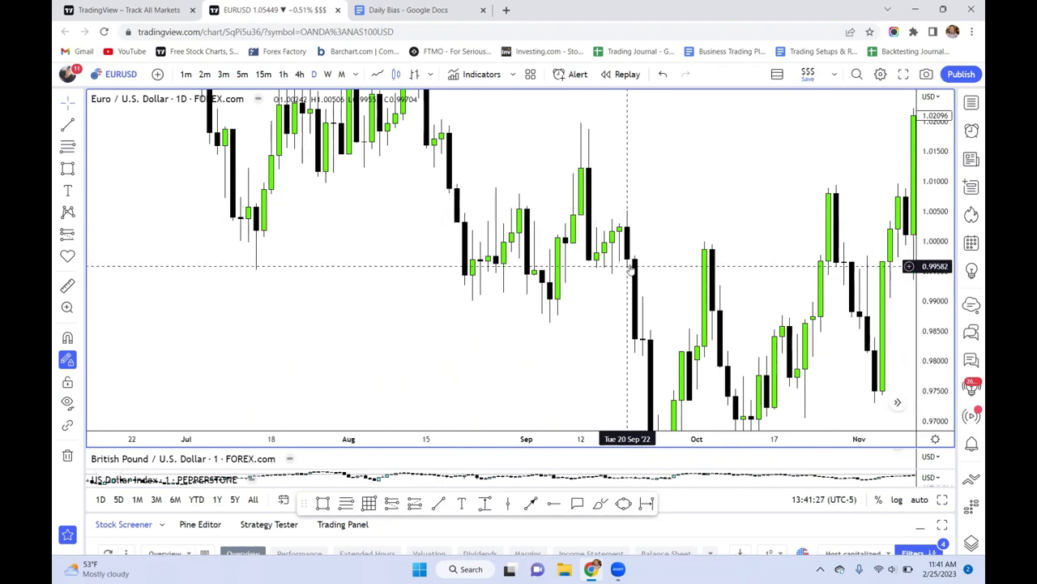
Examine the August to early September 2022 candles around the swing low and the following rally
left_click_drag(645, 289, 764, 224)
scroll(688, 332, "up", 2)
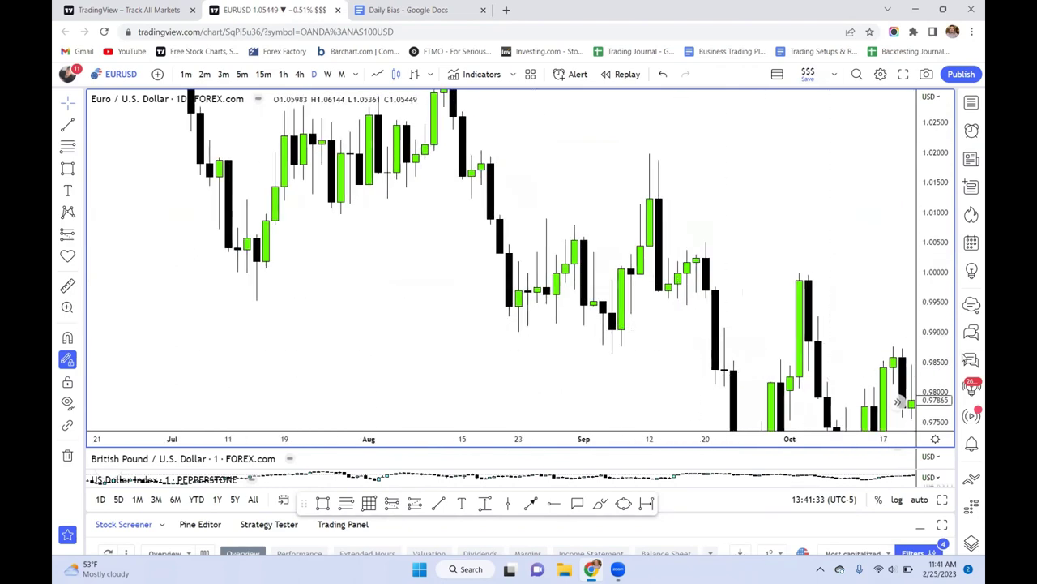
left_click_drag(925, 328, 925, 255)
left_click_drag(767, 273, 734, 220)
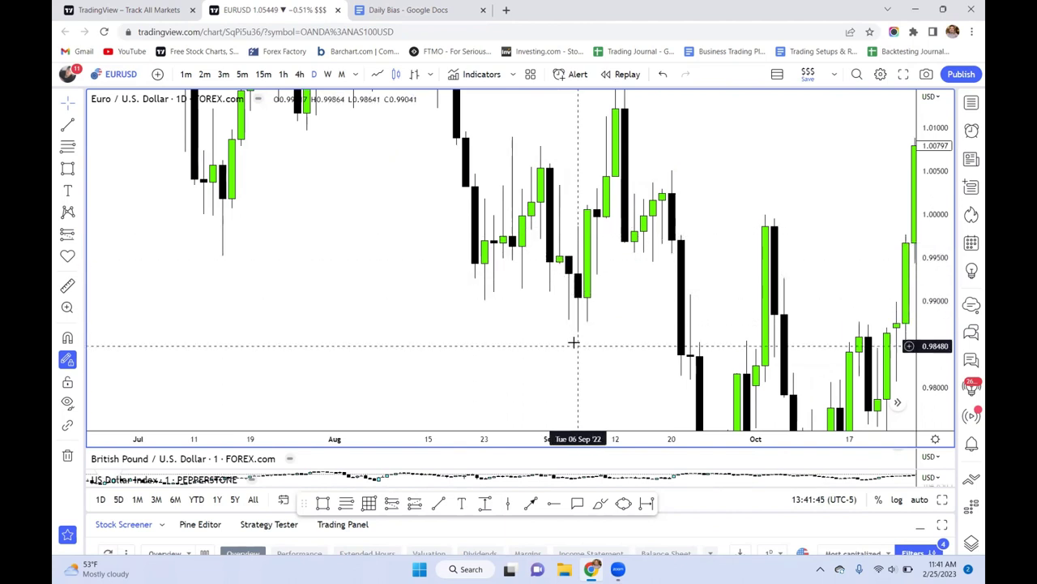
left_click_drag(591, 295, 579, 316)
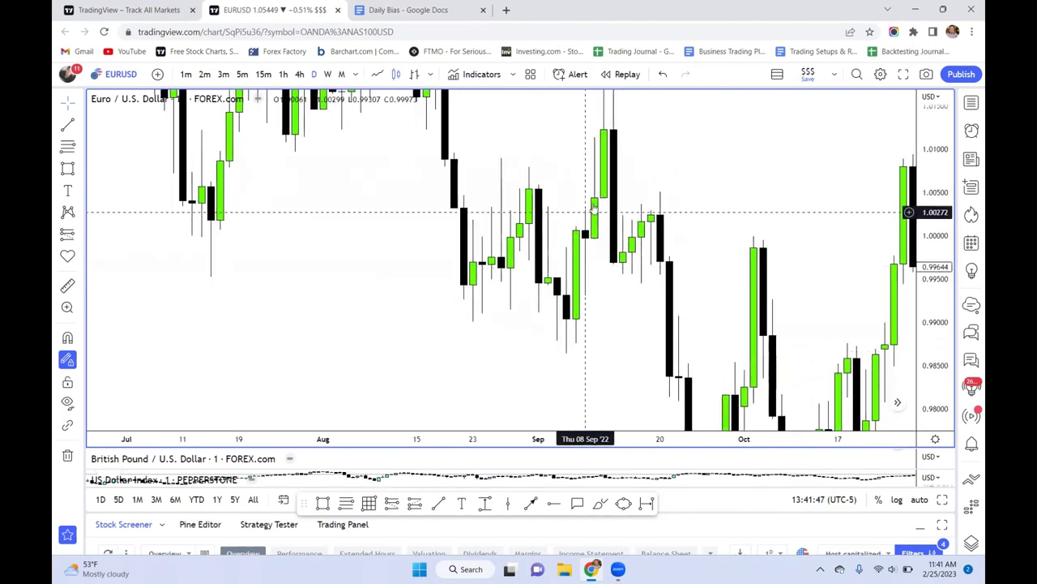
left_click_drag(940, 153, 927, 331)
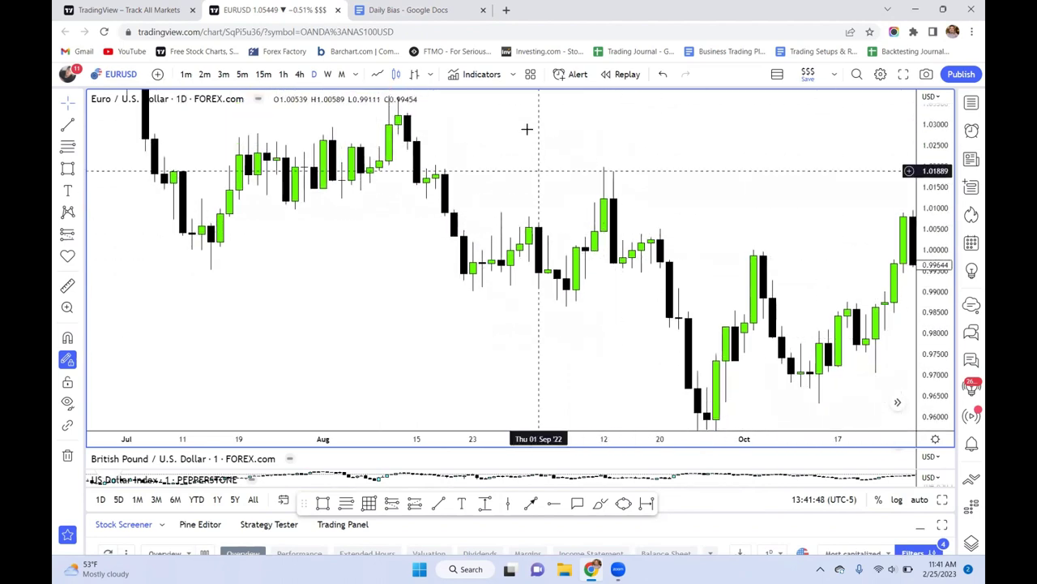
Go further back and examine the May to July 2022 swings on the EURUSD daily chart
left_click_drag(527, 130, 818, 220)
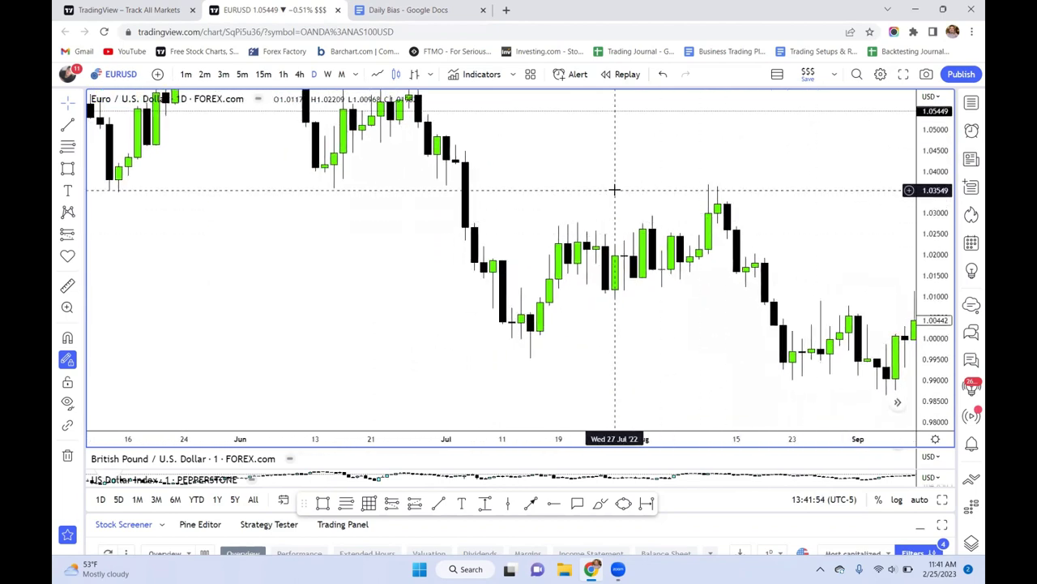
left_click_drag(615, 189, 689, 268)
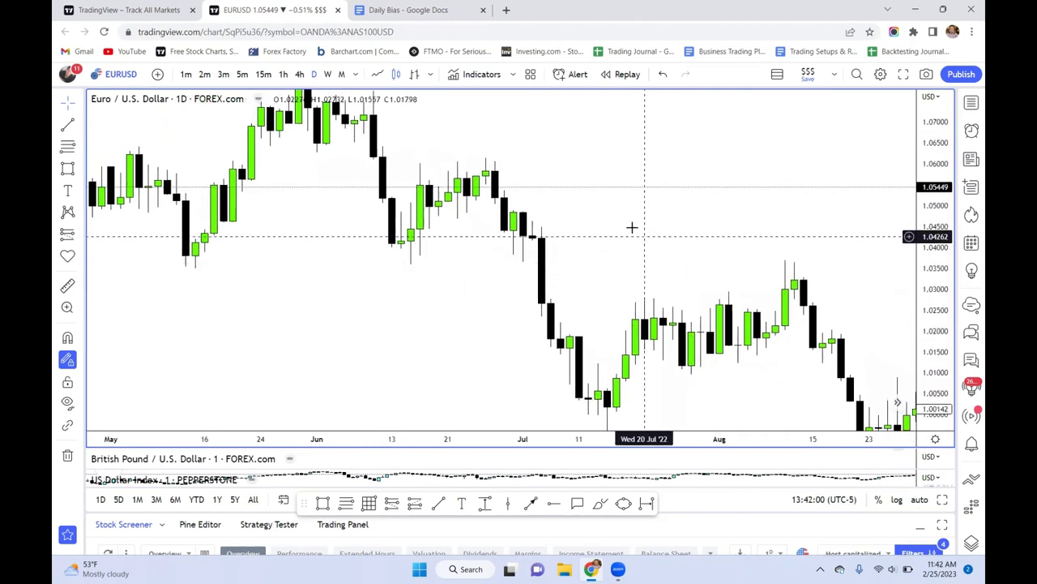
left_click_drag(595, 144, 763, 214)
scroll(560, 206, "up", 2)
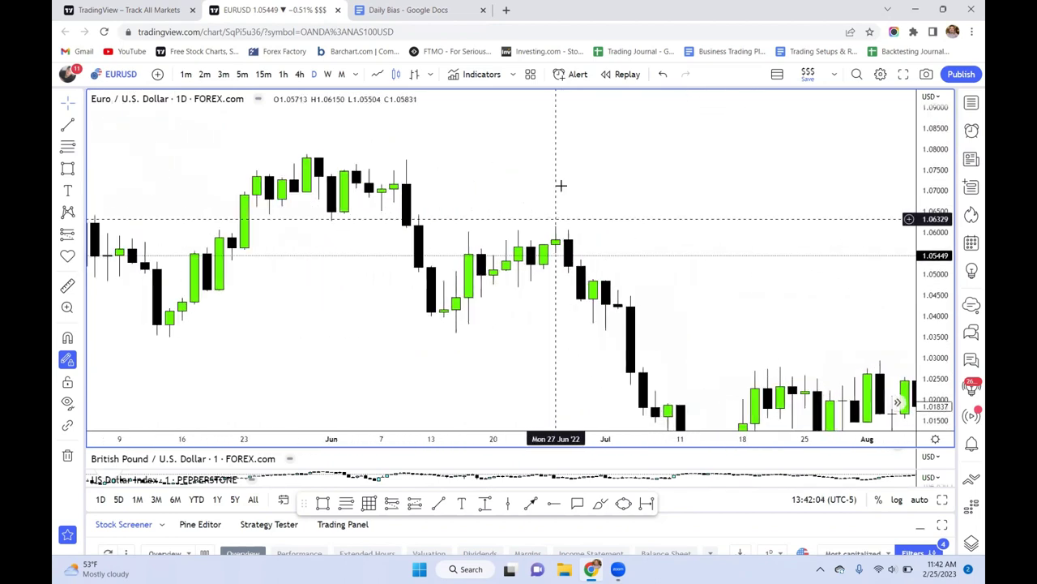
left_click_drag(582, 193, 710, 234)
left_click_drag(930, 299, 930, 243)
left_click_drag(746, 211, 812, 231)
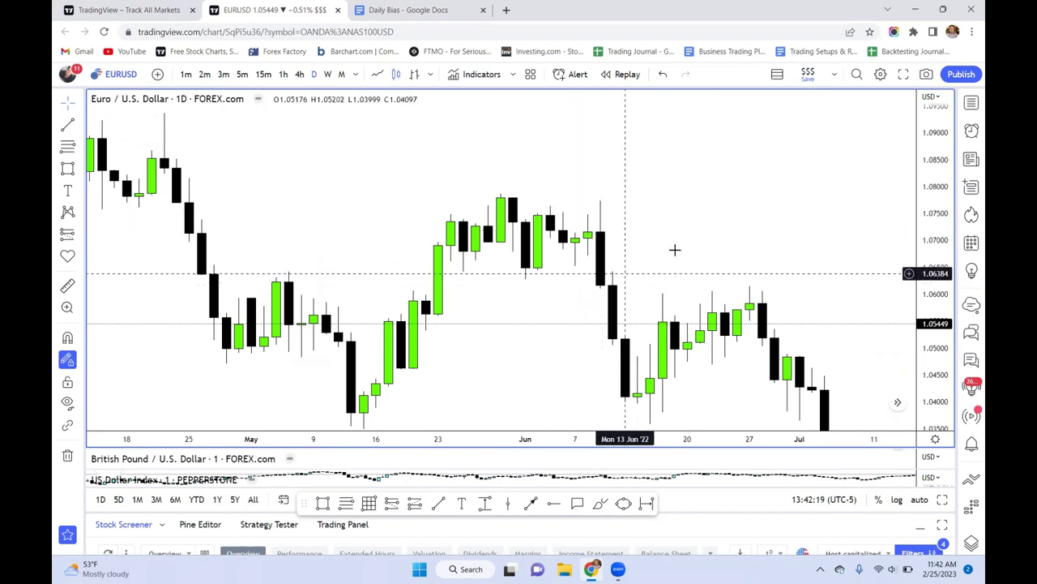
Return to the most recent EURUSD daily candles and examine the February decline toward the marked January low
left_click_drag(675, 249, 613, 179)
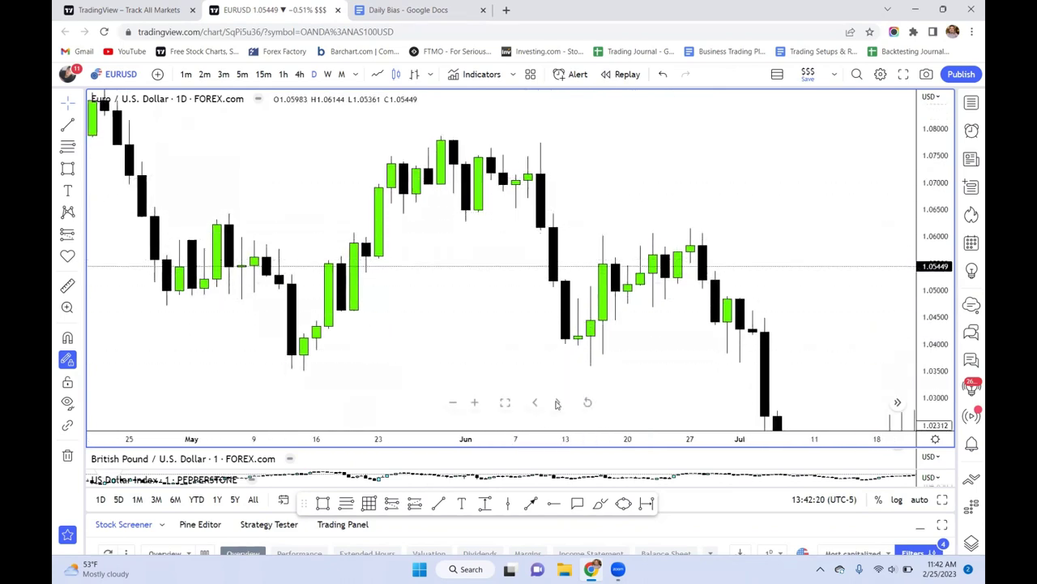
left_click(586, 403)
scroll(844, 309, "up", 3)
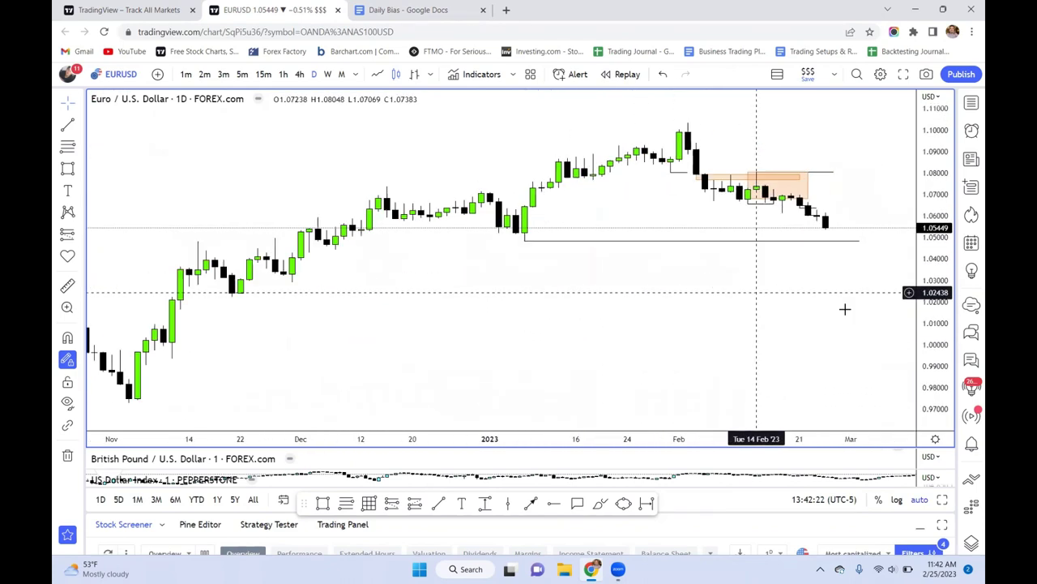
left_click_drag(844, 309, 691, 305)
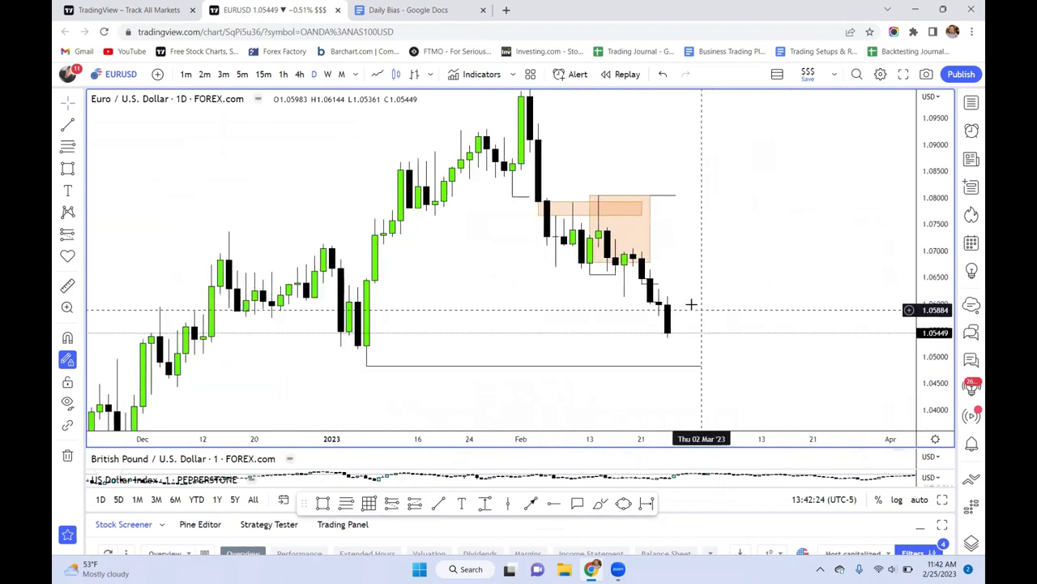
Switch to the Daily Bias document and read checklist item 5 and the notes below it on liquidity runs
key("ctrl+Tab")
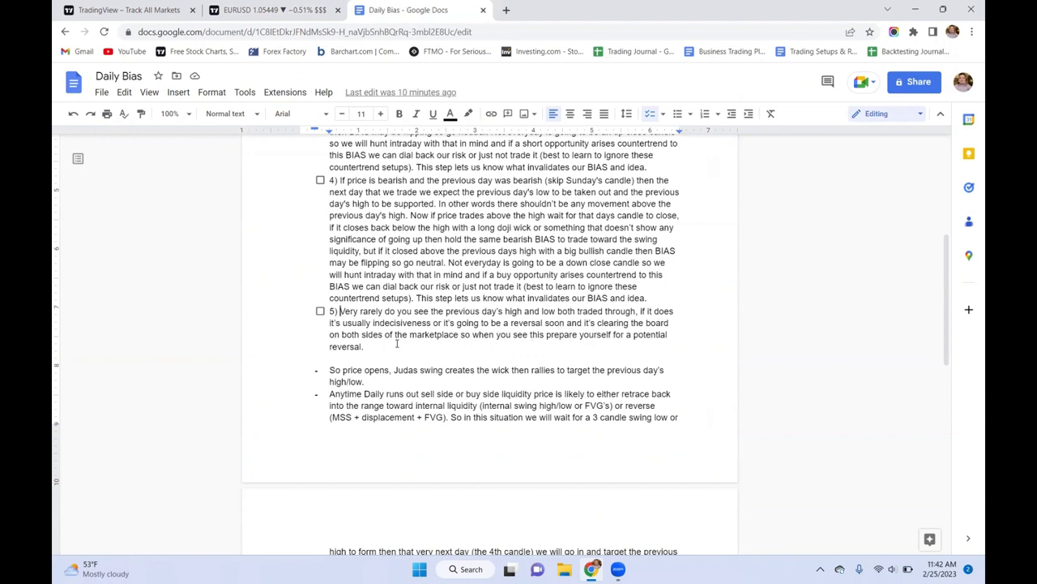
scroll(397, 339, "down", 1)
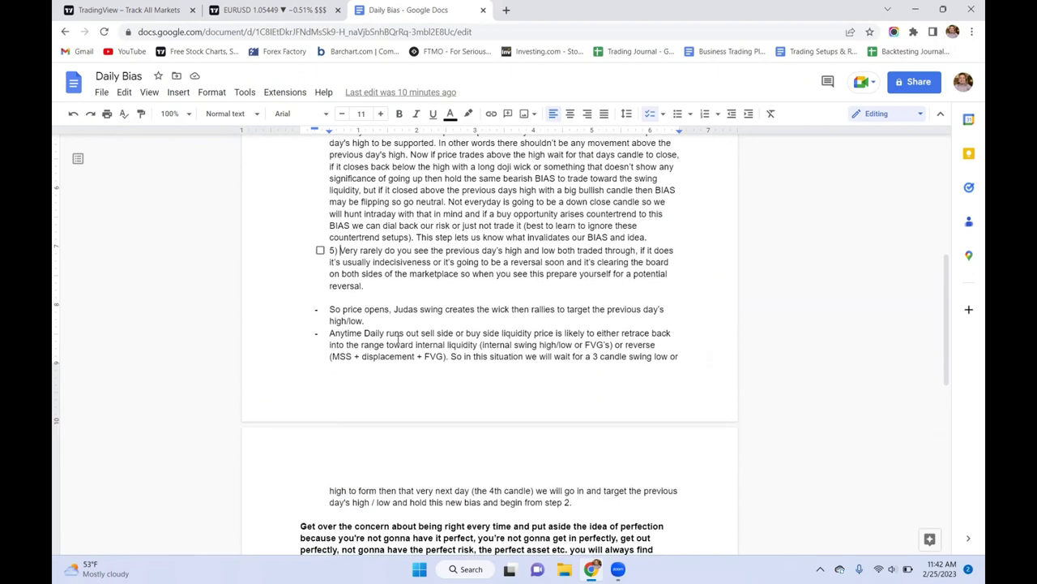
scroll(398, 338, "down", 2)
scroll(394, 268, "up", 1)
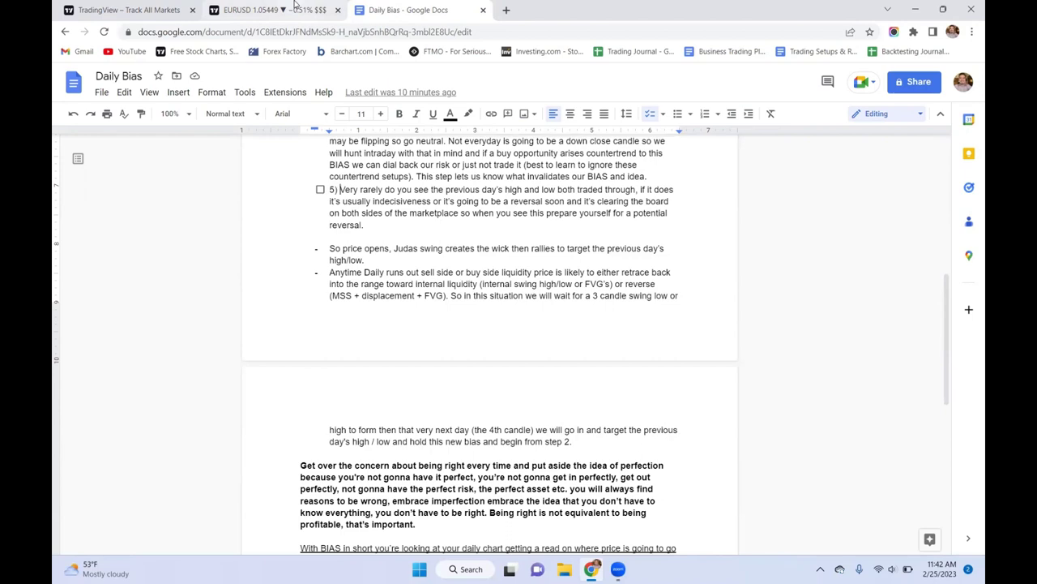
mouse_move(296, 4)
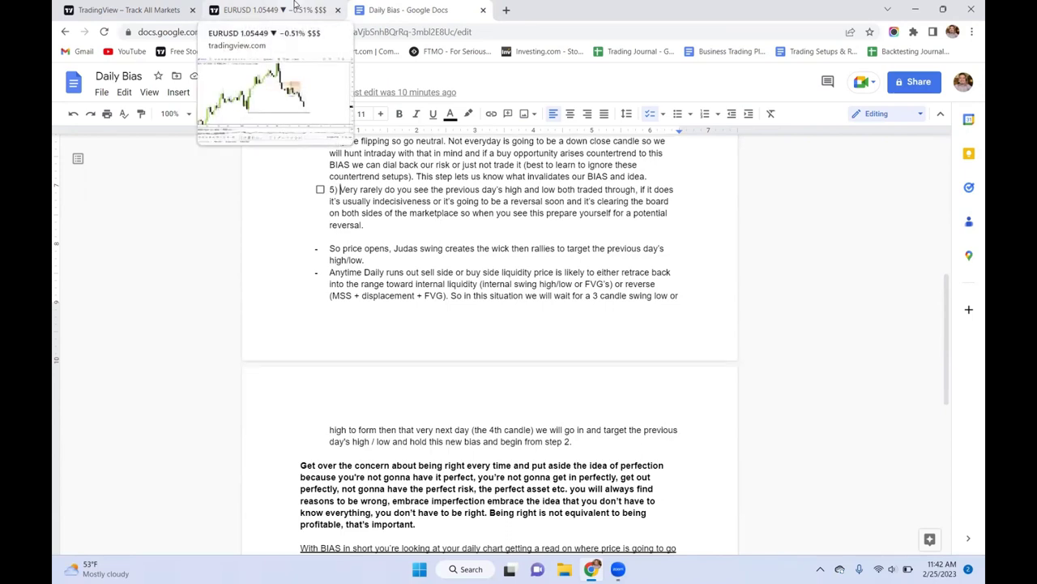
Go back to the EURUSD chart and examine the 21 to 24 February candles down to the marked January low line
left_click(296, 10)
scroll(791, 265, "up", 3)
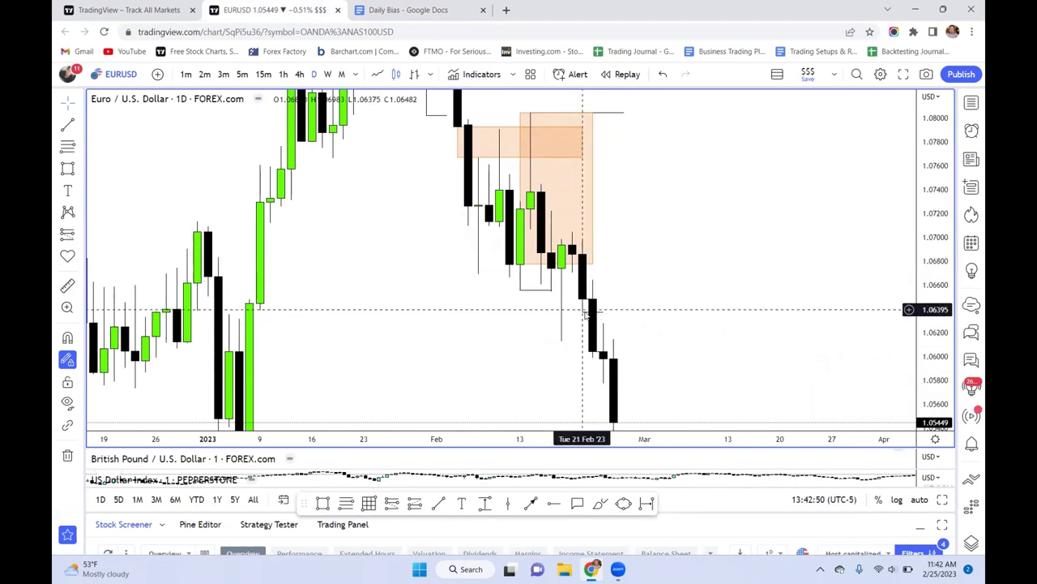
left_click_drag(637, 322, 604, 271)
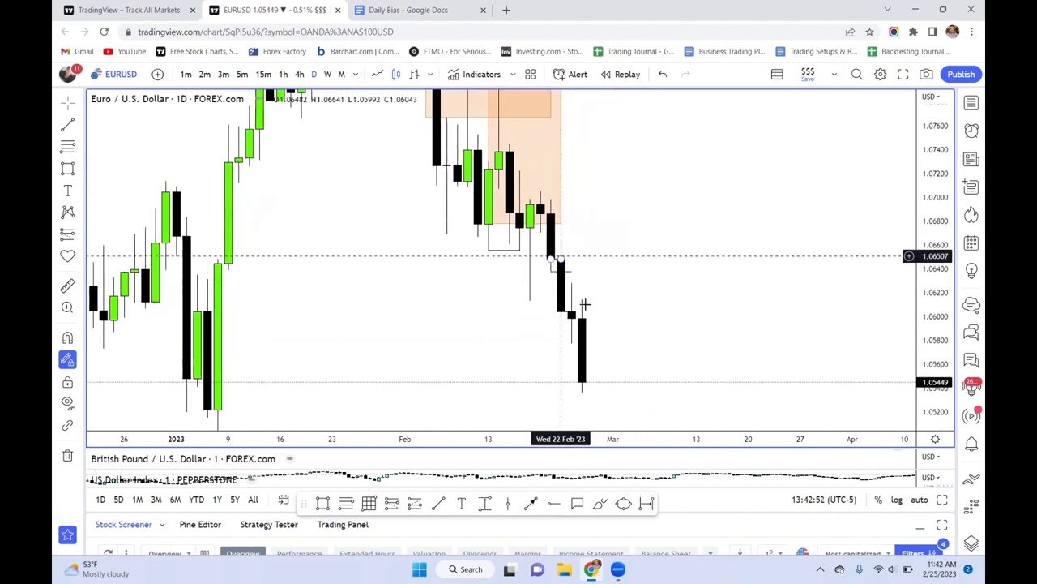
left_click_drag(625, 325, 567, 255)
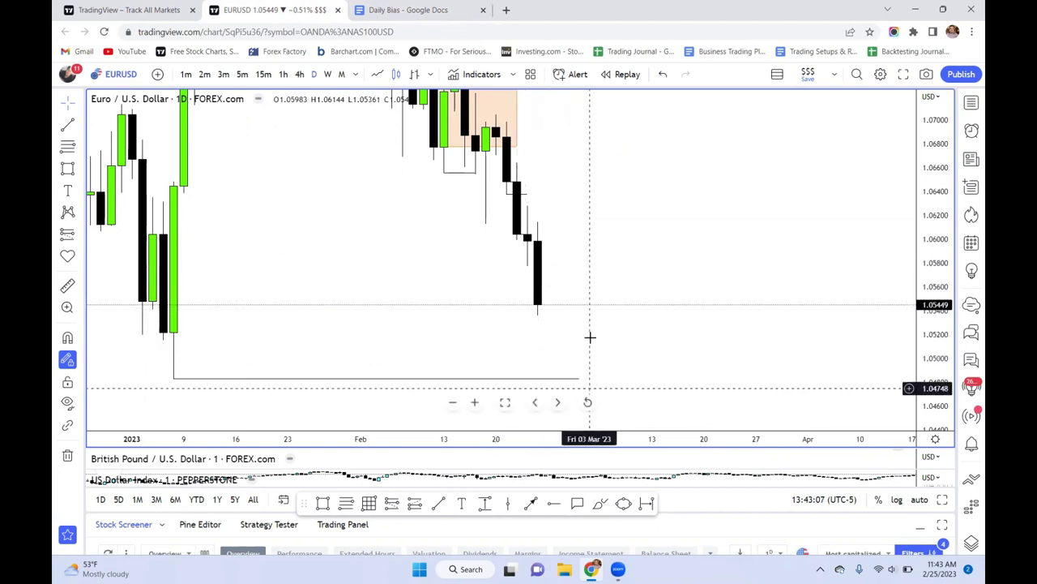
left_click_drag(561, 305, 528, 273)
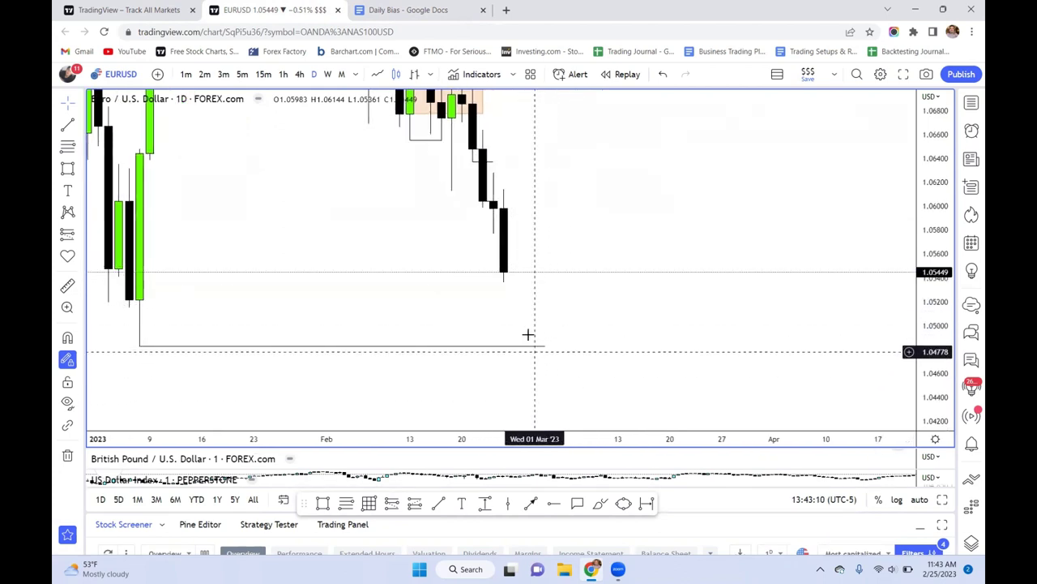
Switch to the Daily Bias document and review checklist items 1 to 4, comparing the bearish rule with the chart
key("ctrl+Tab")
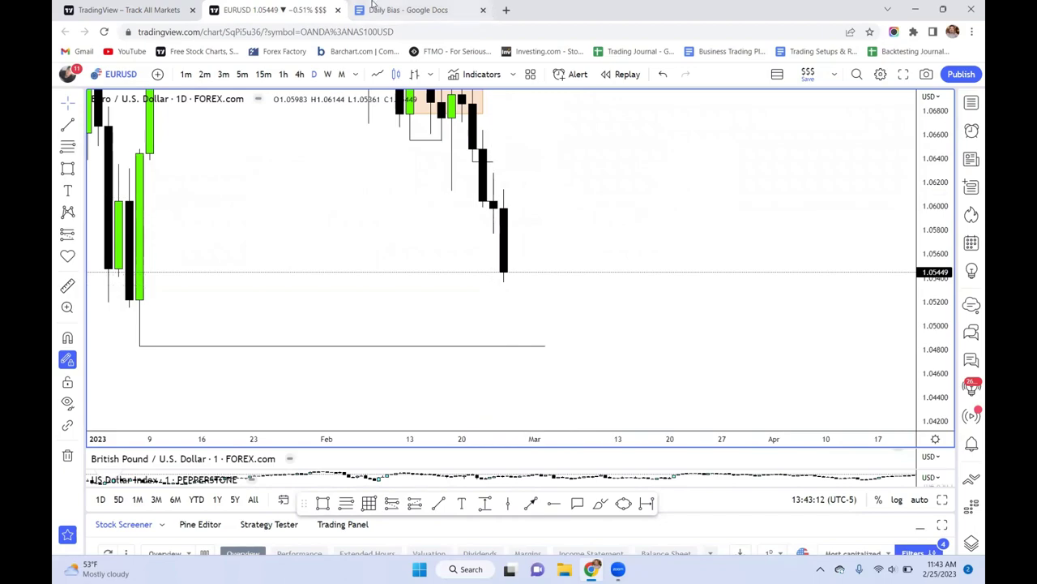
scroll(514, 250, "up", 3)
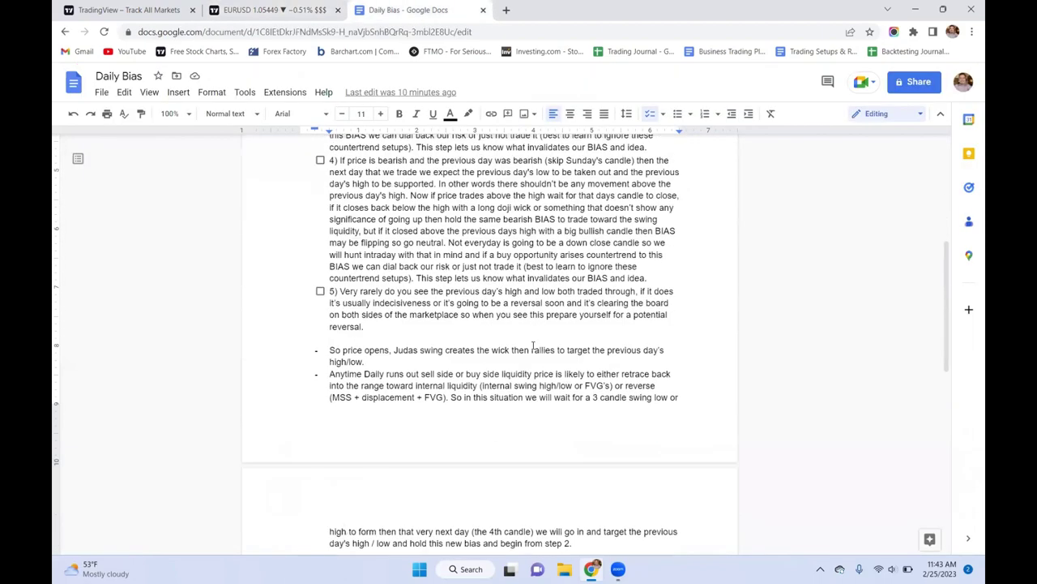
scroll(534, 346, "up", 2)
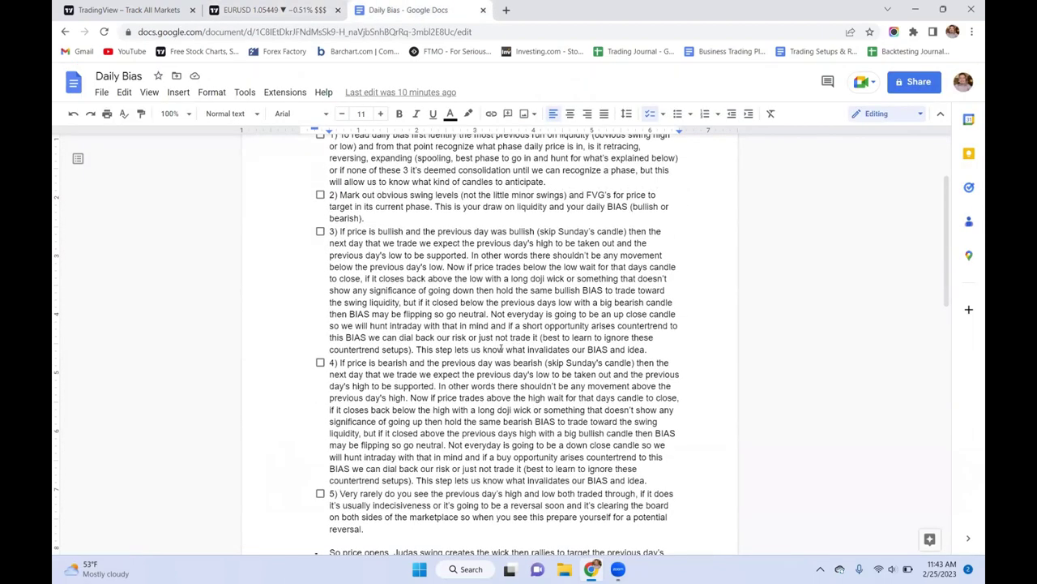
scroll(501, 348, "down", 2)
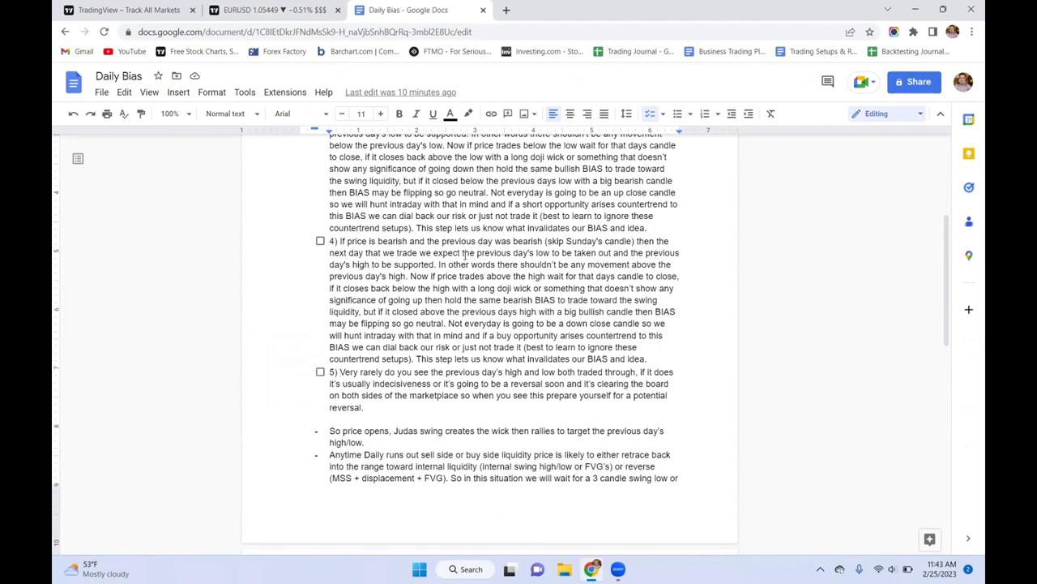
key("ctrl+shift+Tab")
key("ctrl+Tab")
scroll(448, 377, "down", 1)
On the EURUSD chart, draw a horizontal line from the last candle's high, at about 1.0614, into early March
left_click(316, 13)
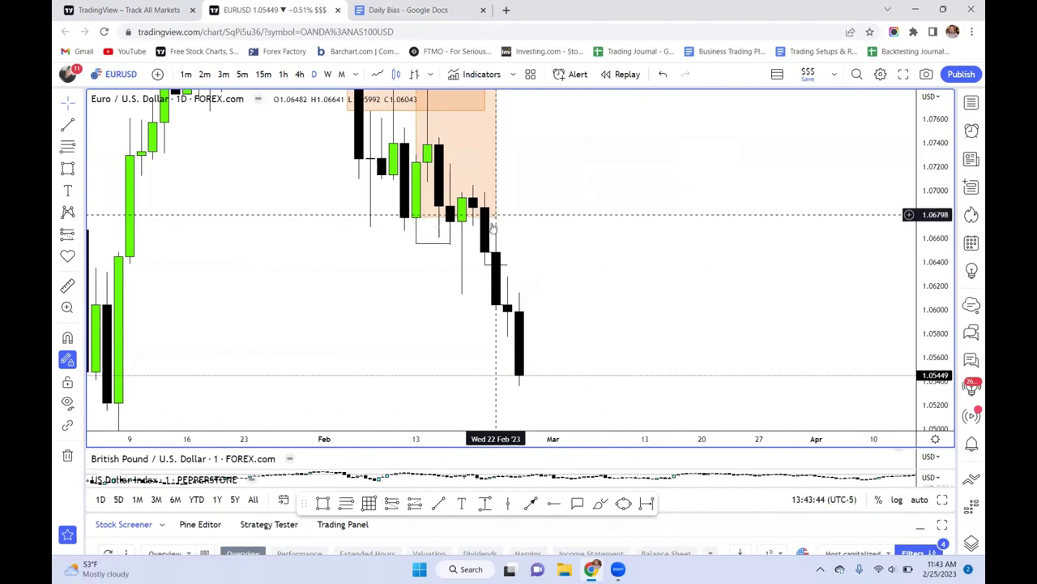
left_click(432, 507)
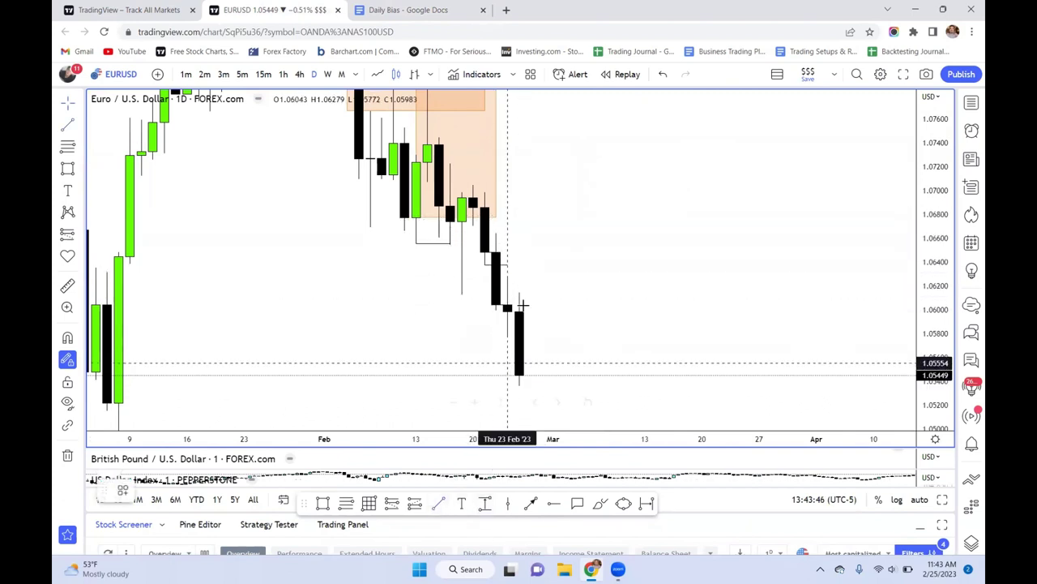
left_click(517, 293)
left_click(586, 293)
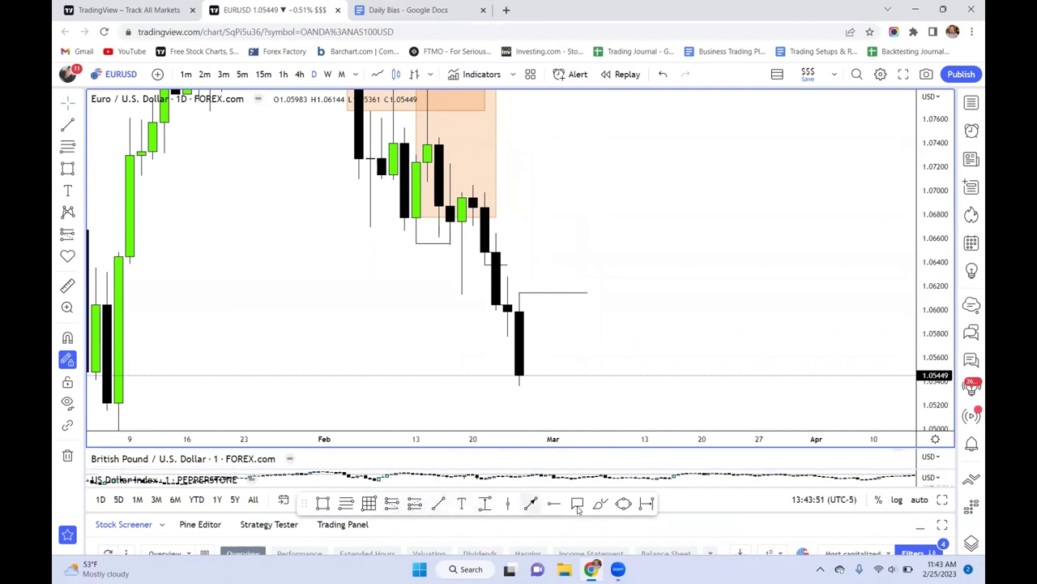
Draw a narrow rectangle as a hypothetical 27–28 February candle body, from about 1.0545 up to about 1.0646
left_click(323, 504)
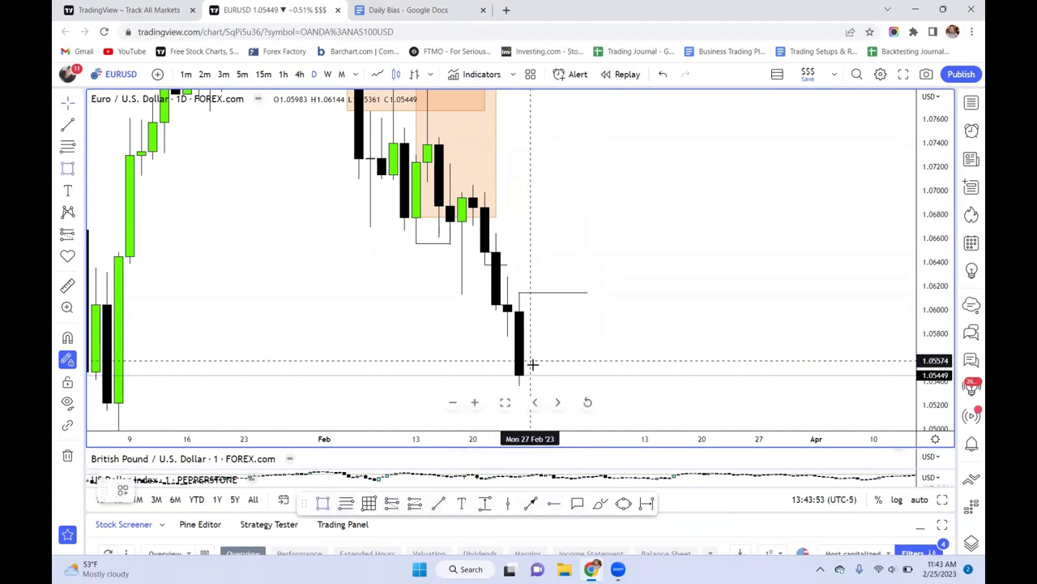
left_click(531, 374)
left_click(542, 312)
left_click_drag(542, 312, 542, 254)
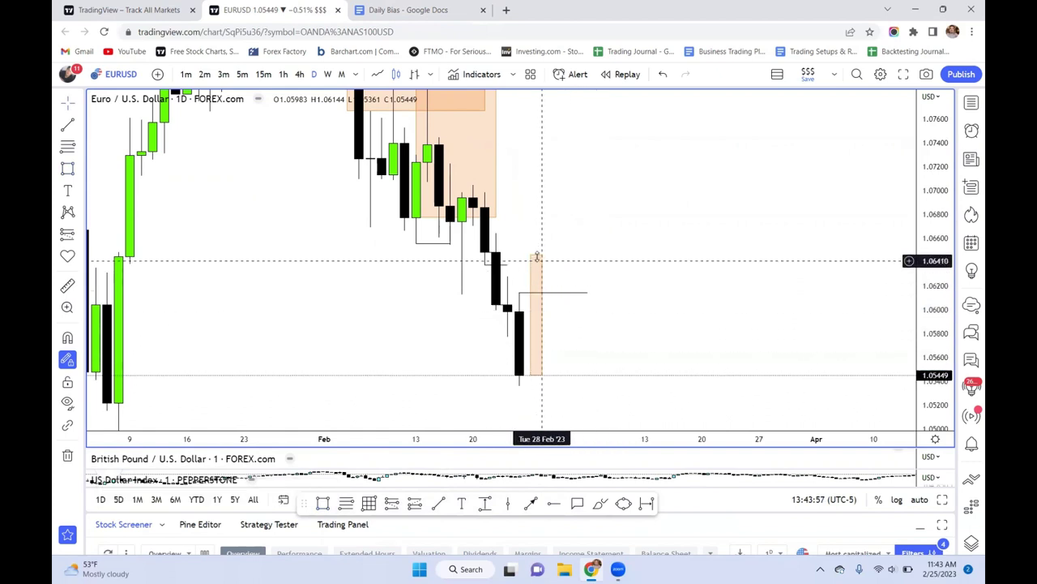
Mark the two small price gaps by the 20–22 February candles with rectangles extended into early March, and delete both
left_click_drag(551, 257, 536, 250)
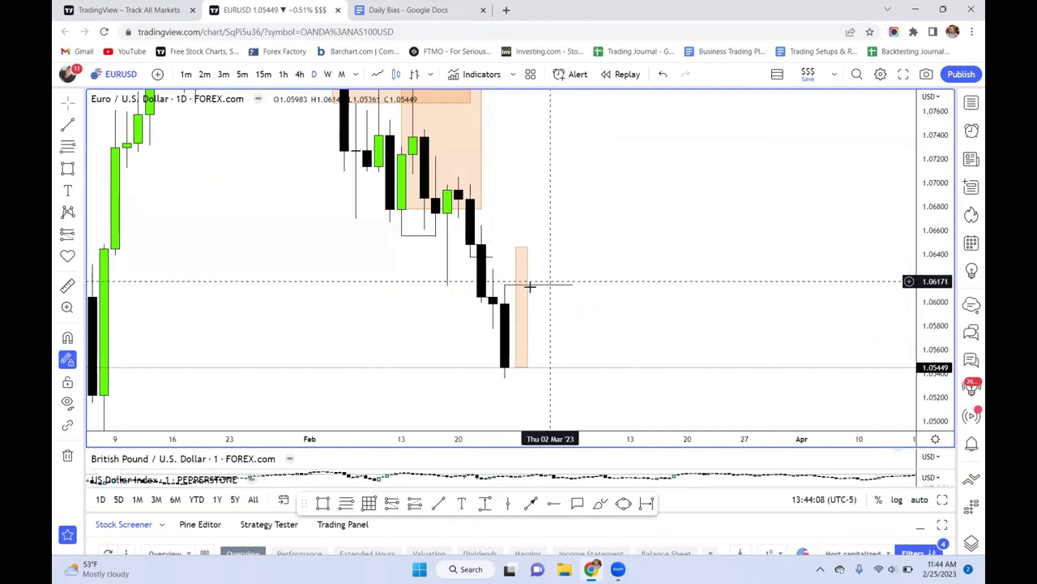
left_click_drag(572, 262, 556, 298)
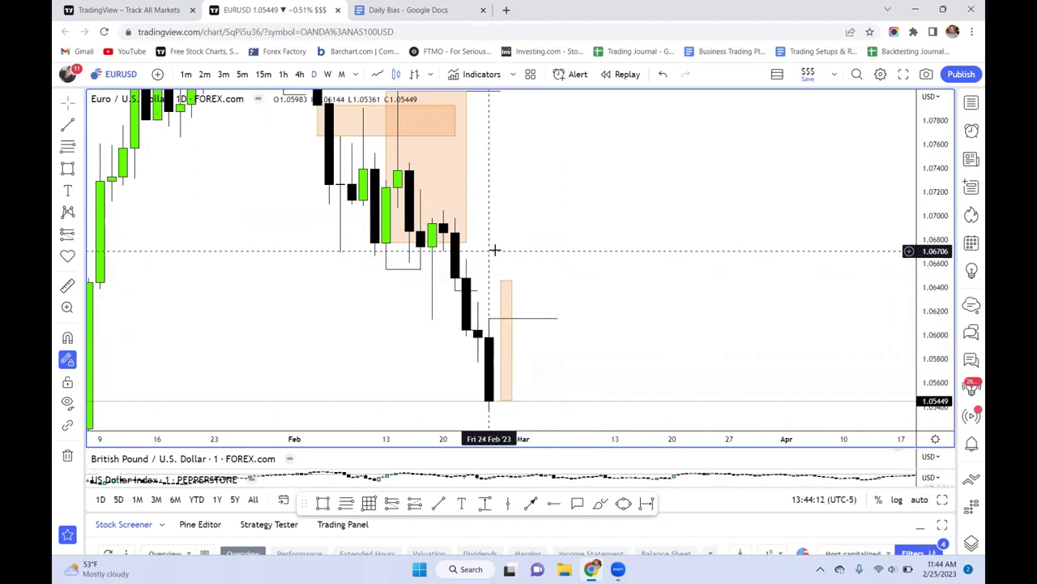
left_click(443, 251)
left_click_drag(549, 256, 556, 254)
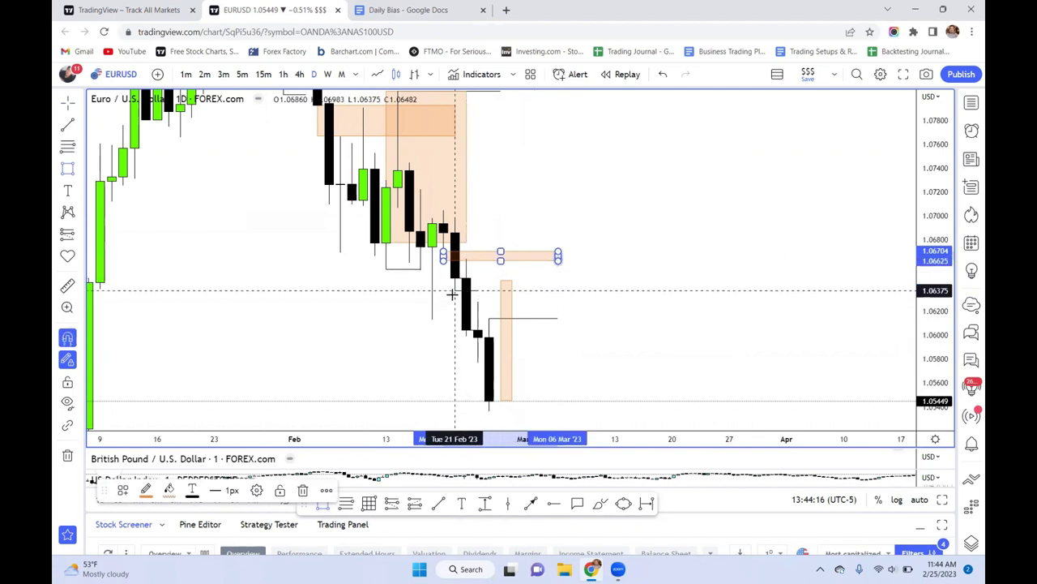
left_click_drag(454, 292, 545, 301)
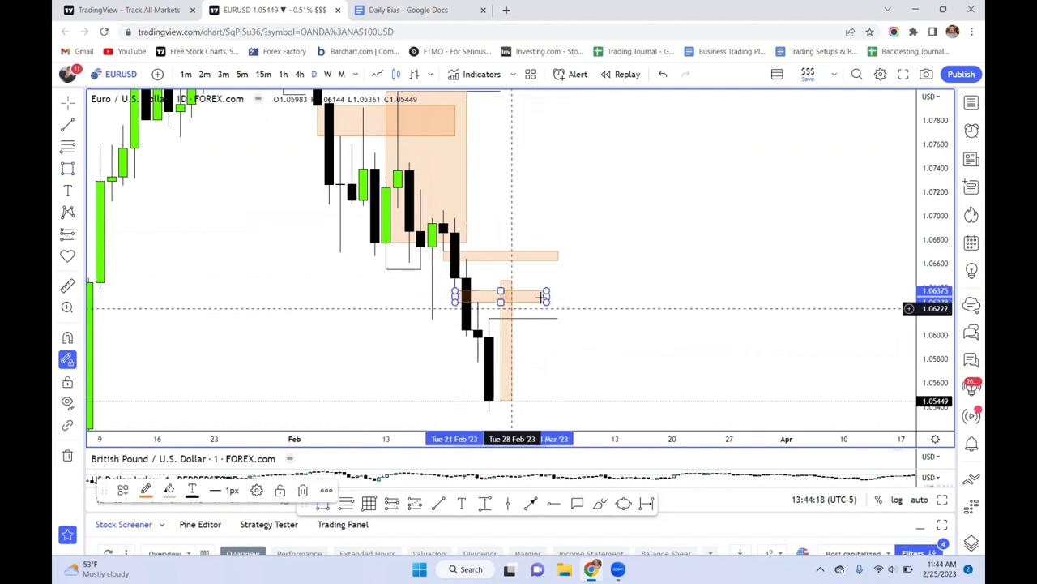
key("Delete")
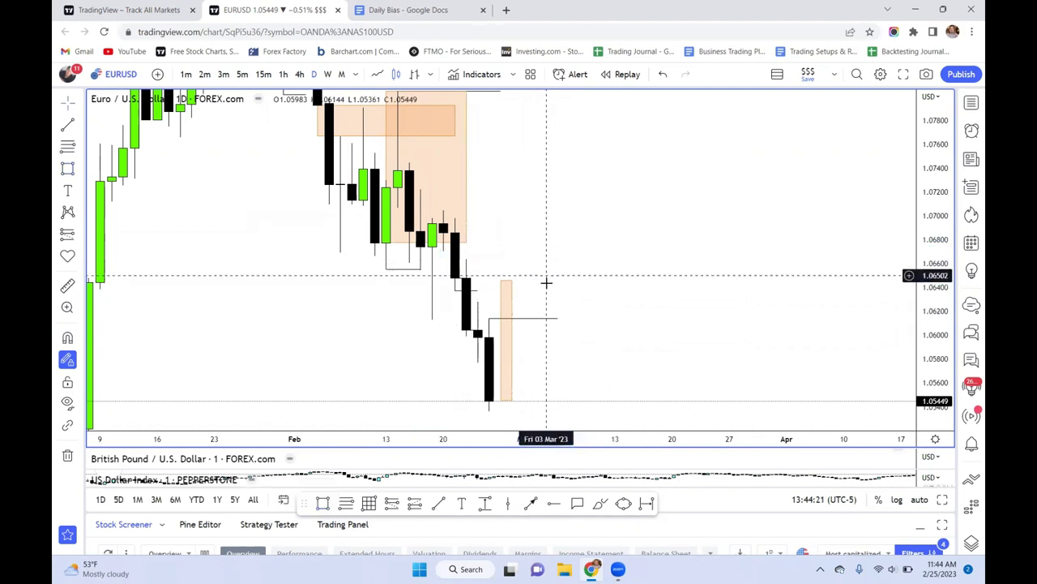
Lower the top of the hypothetical candle rectangle to 1.05895, below the previous day's high line
left_click_drag(557, 299, 531, 241)
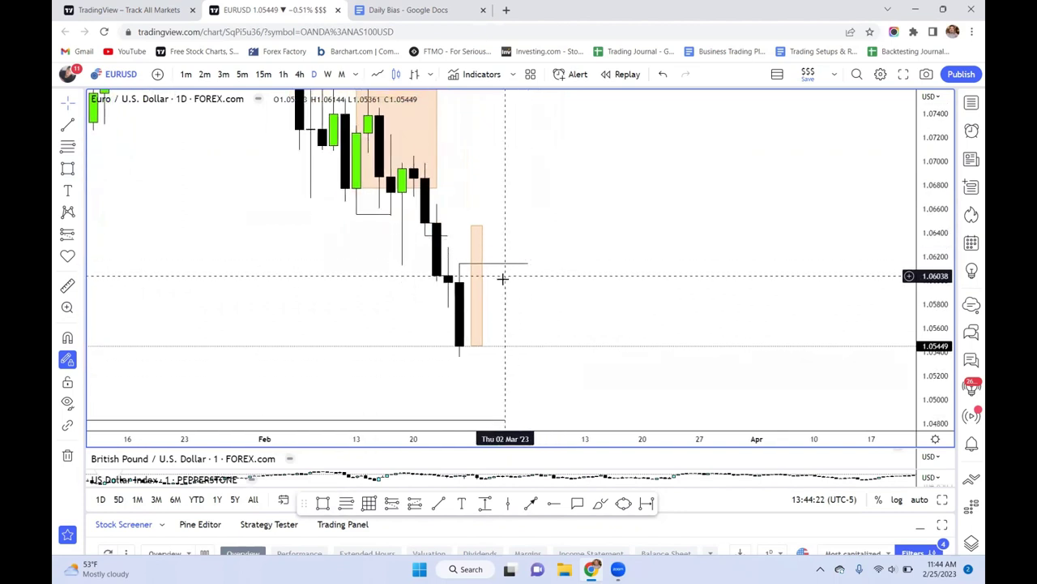
left_click(478, 229)
left_click_drag(478, 228, 479, 271)
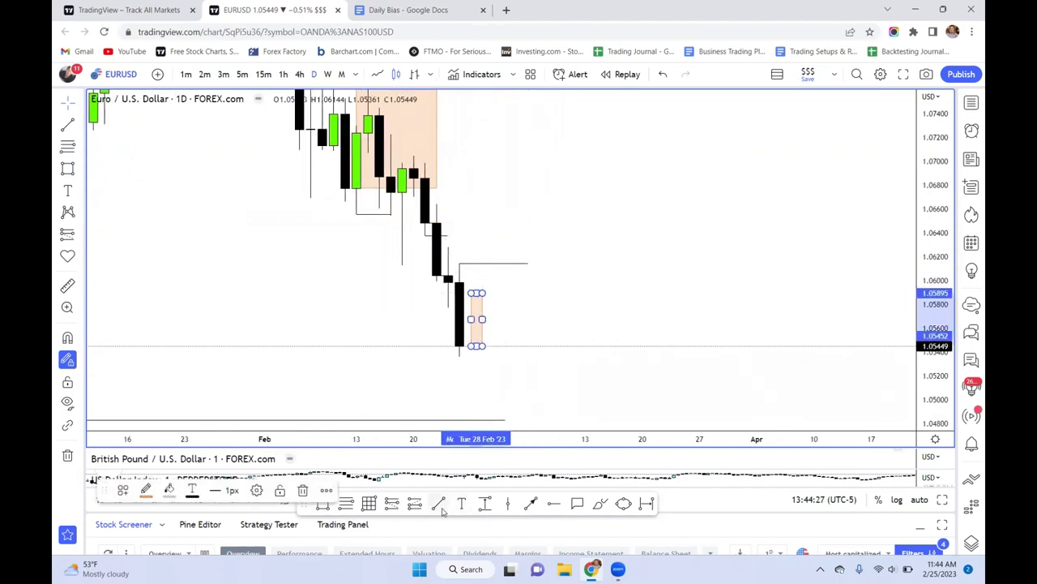
Add a vertical wick line on 28 February up to 1.06278, and widen and shorten the candle rectangle beneath it to about 1.0573
left_click(500, 340)
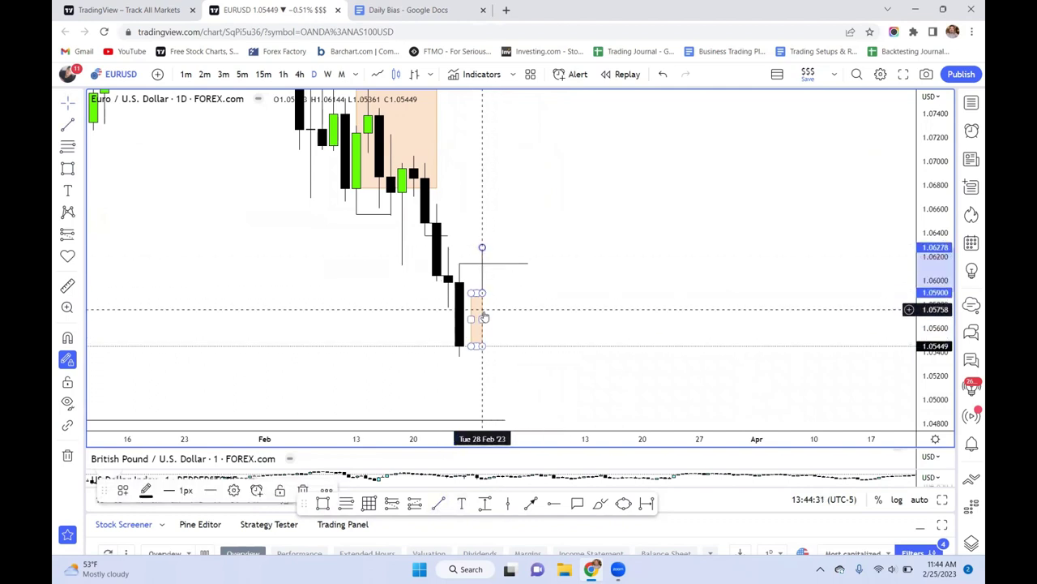
left_click(489, 304)
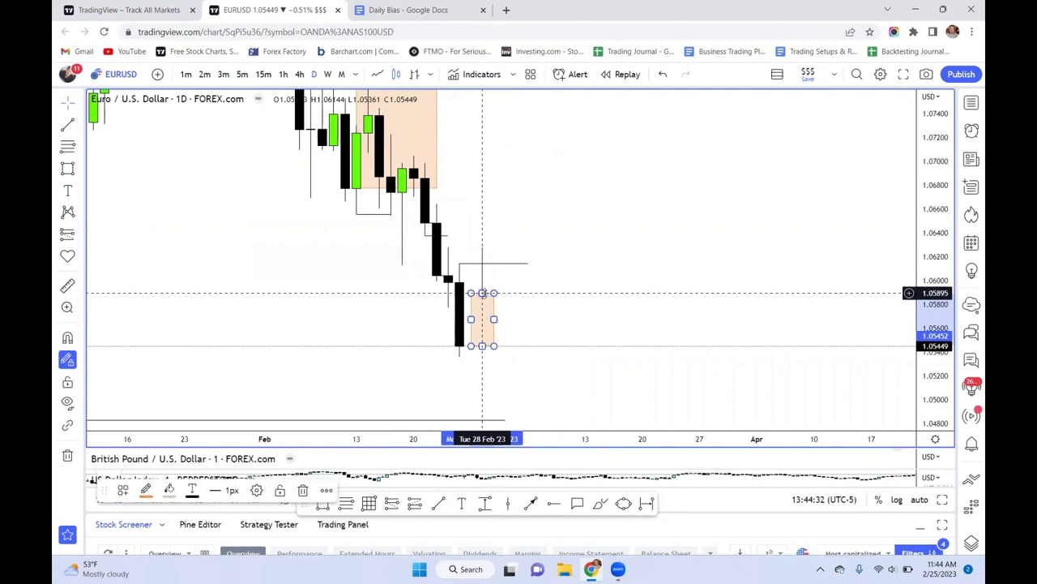
left_click_drag(482, 293, 482, 307)
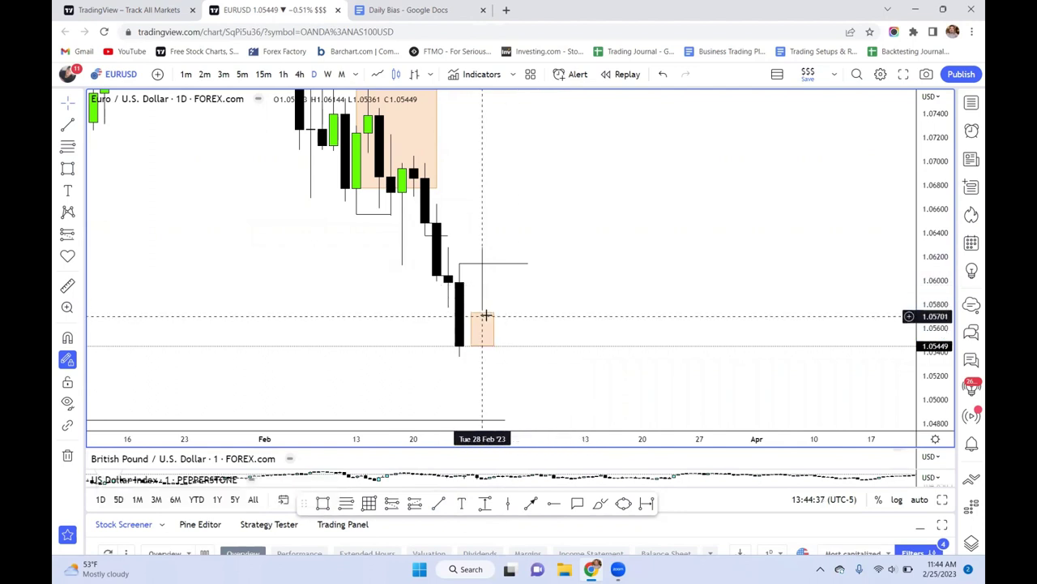
left_click(482, 310)
left_click(576, 308)
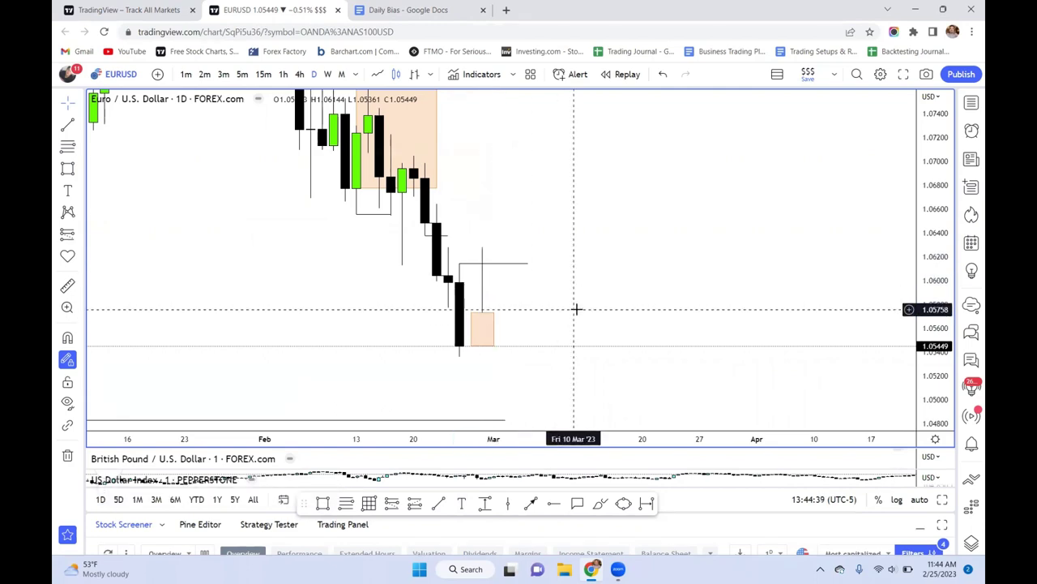
Check item 4 of the Daily Bias document on closes relative to the previous day's high, and return to the EURUSD chart
left_click_drag(608, 308, 655, 312)
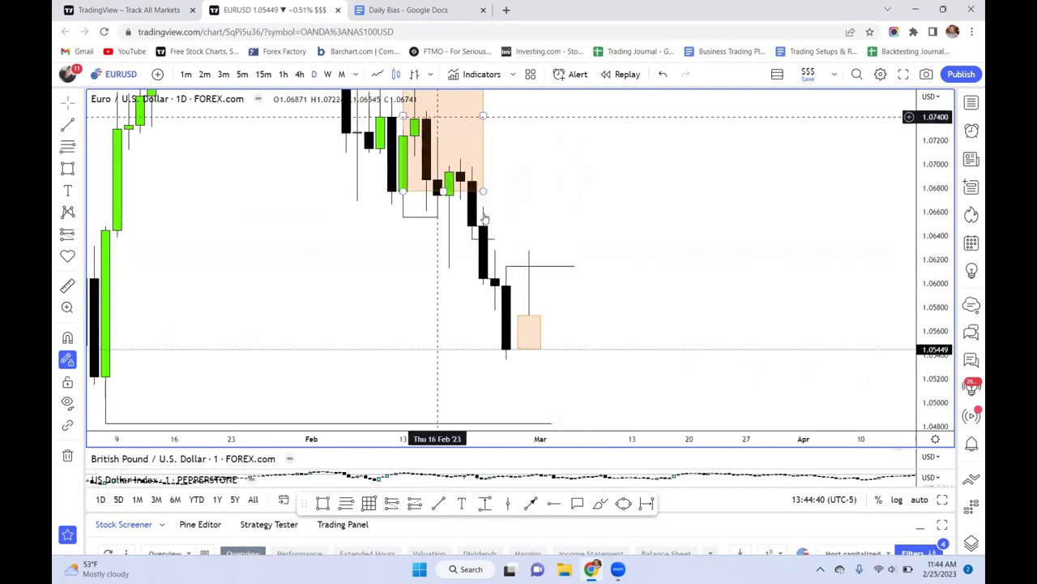
left_click(387, 8)
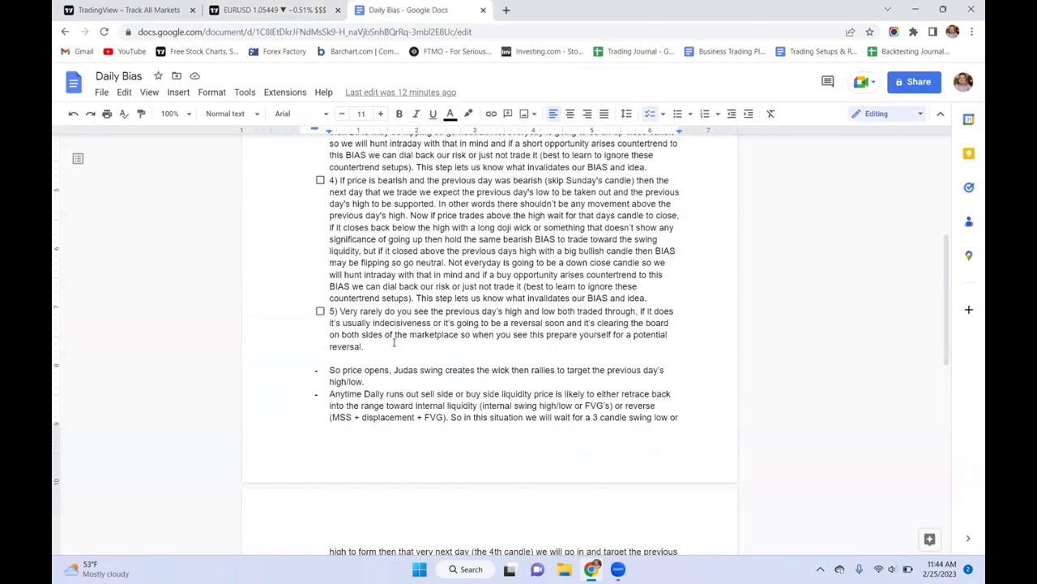
scroll(408, 388, "up", 1)
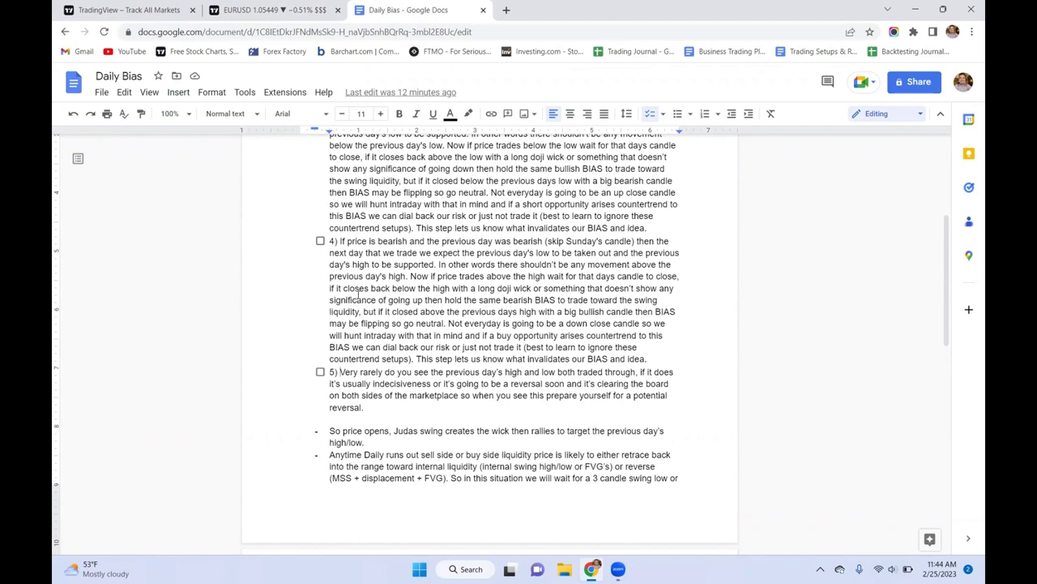
left_click(298, 8)
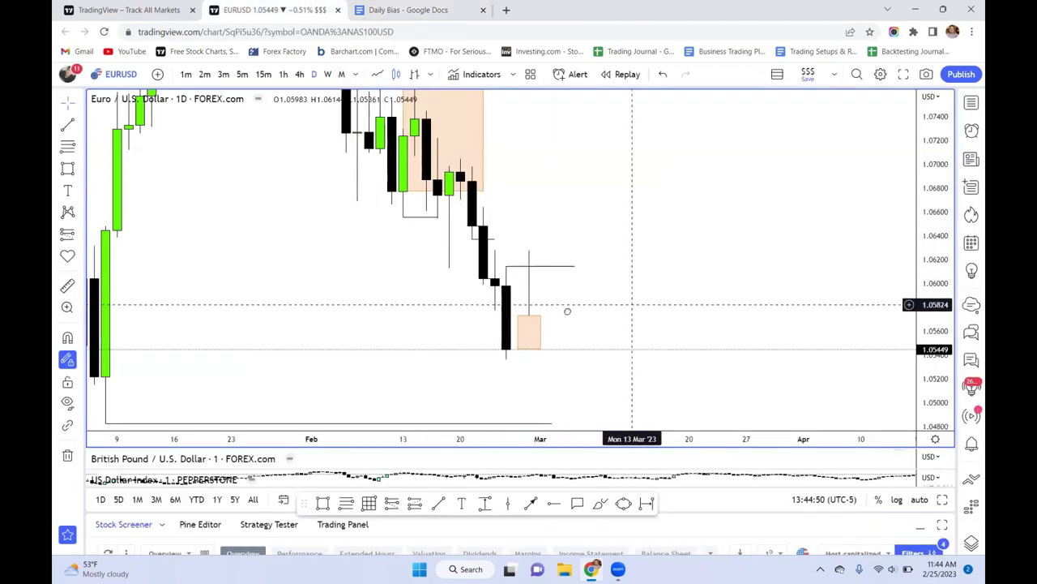
Extend the hypothetical candle's top with a short line at 1.05732 to 3 March, and add a vertical line there from 1.06028 to 1.05314
left_click_drag(637, 308, 537, 313)
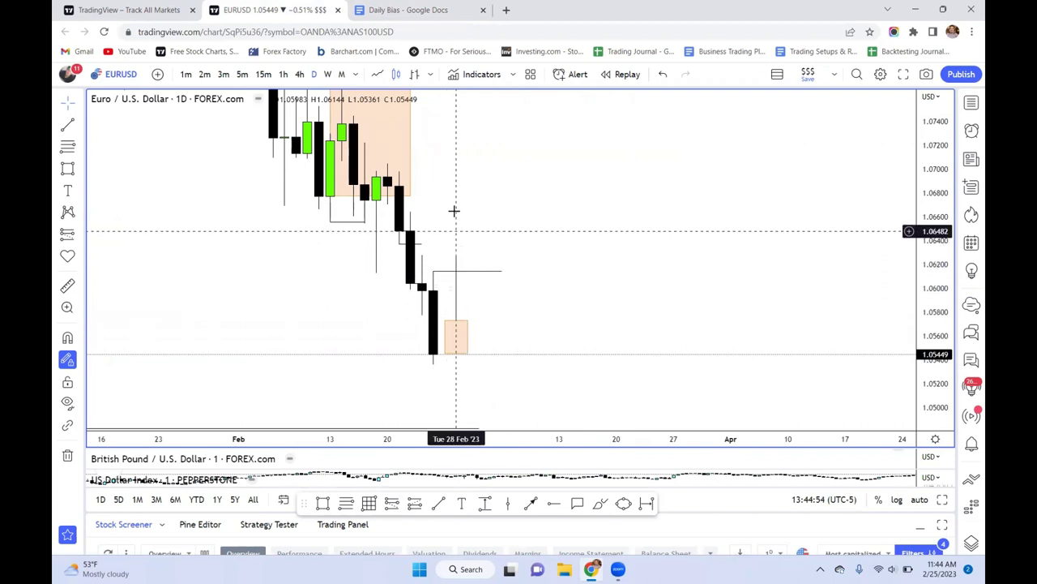
left_click(461, 271)
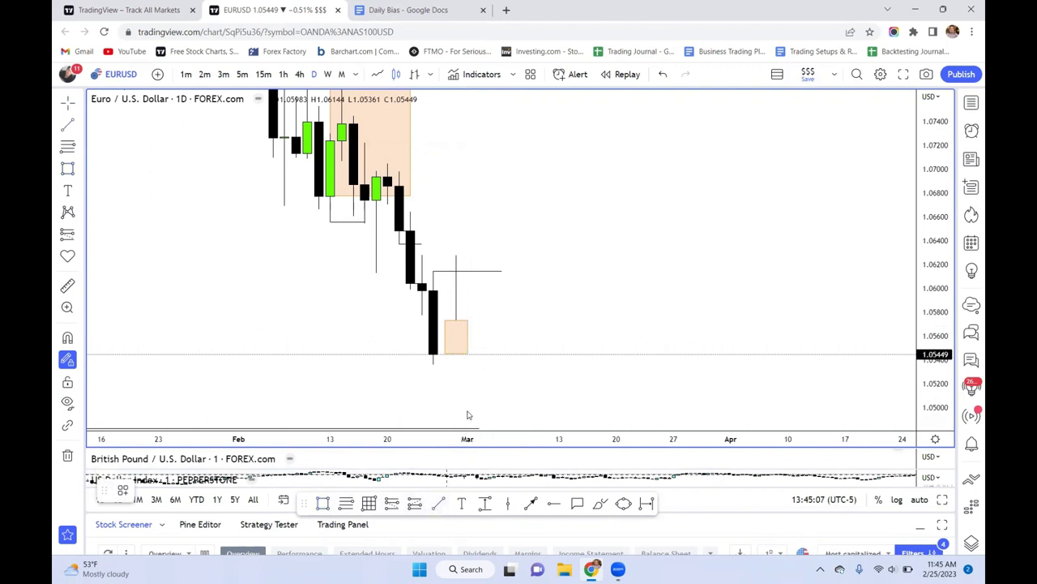
left_click(490, 319)
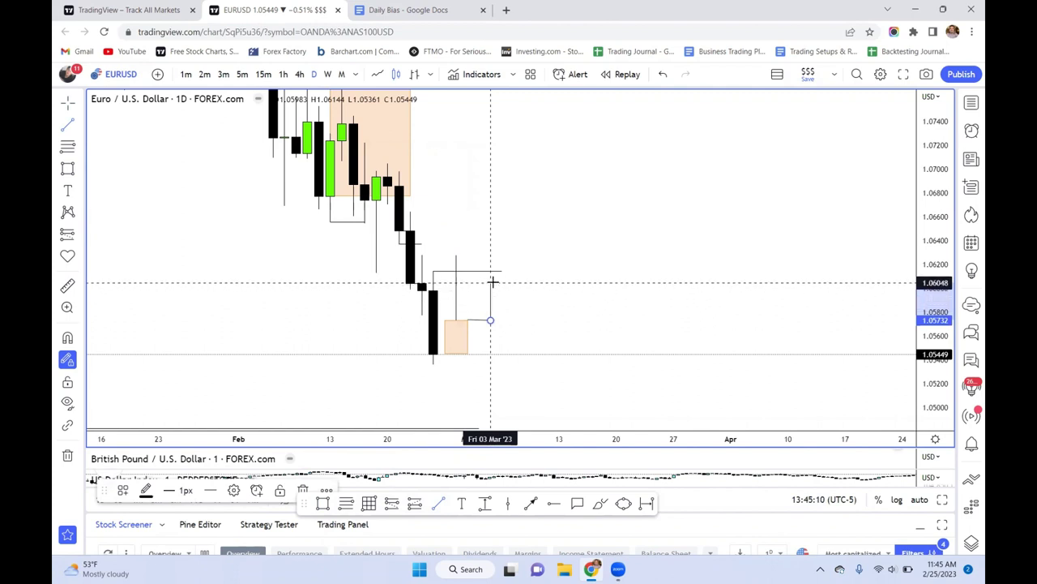
left_click_drag(490, 283, 491, 370)
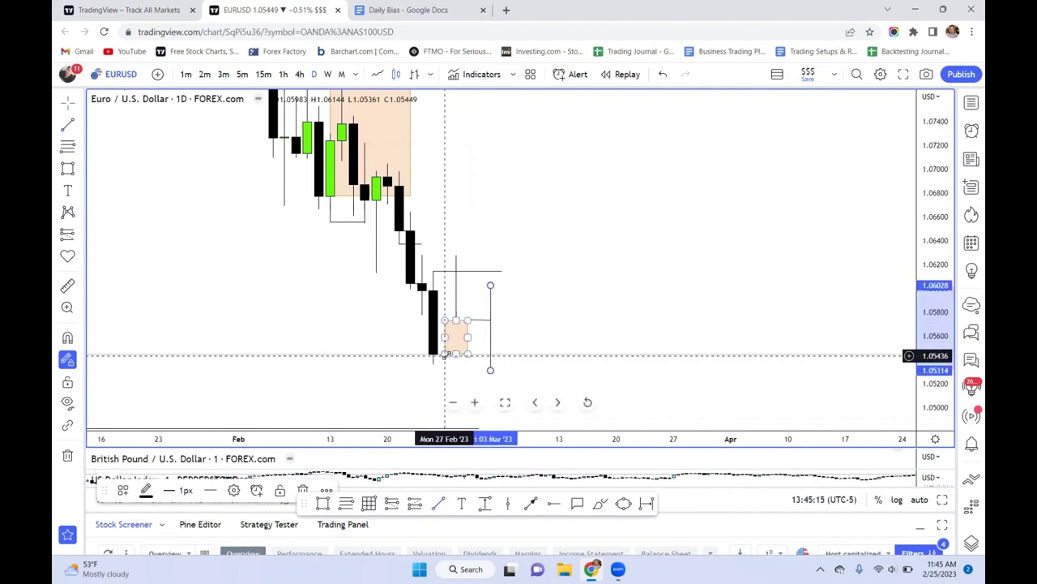
Draw a horizontal trend line at the previous day's low, 1.05361, from the 24 February candle to about 2 March
left_click(438, 502)
left_click(431, 378, "ctrl")
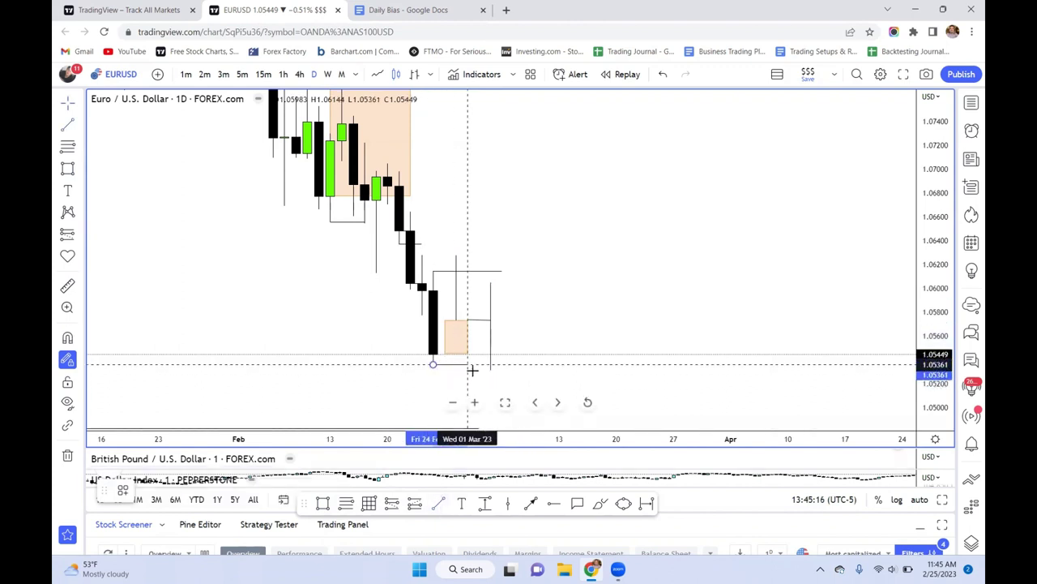
left_click(478, 367, "shift")
Extend the end of the early-January swing low line horizontally to about 8 March
left_click_drag(533, 343, 504, 224)
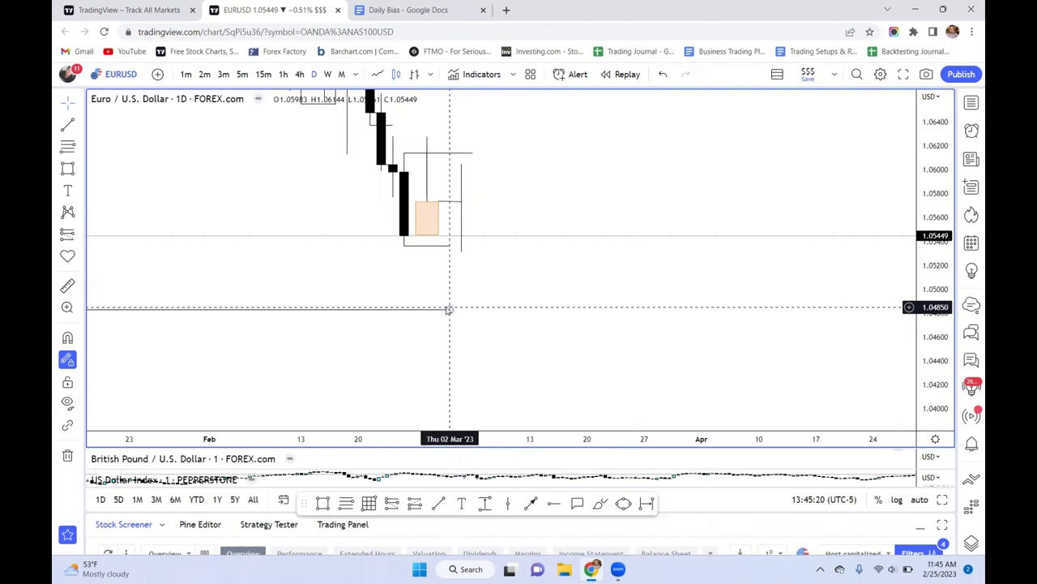
left_click_drag(449, 309, 497, 309)
left_click(530, 255)
Compare the sketched price moves and the previous day's high and low lines with the early-January swing low on the daily chart
left_click_drag(540, 213, 609, 293)
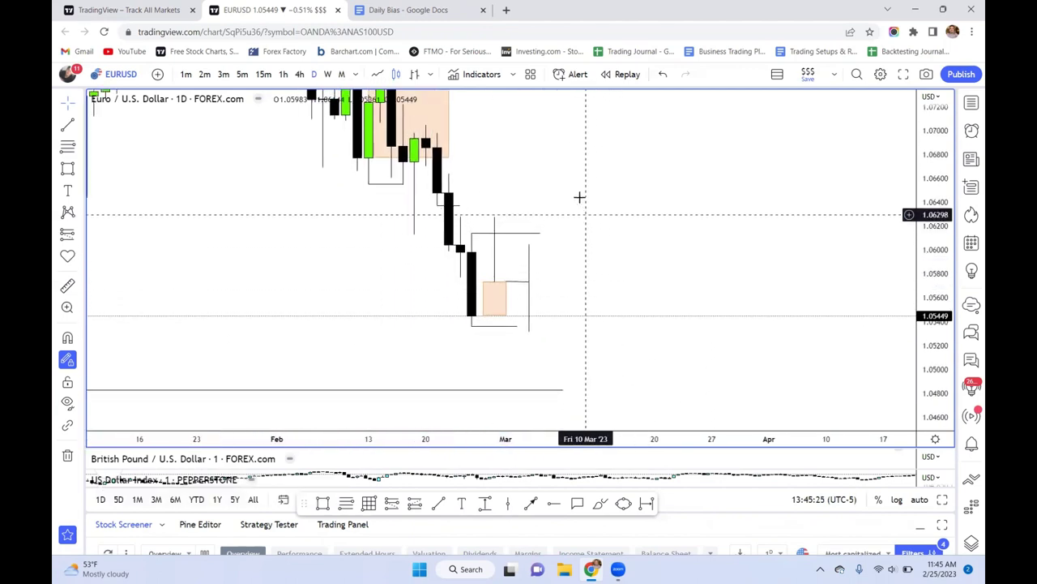
left_click_drag(579, 197, 603, 265)
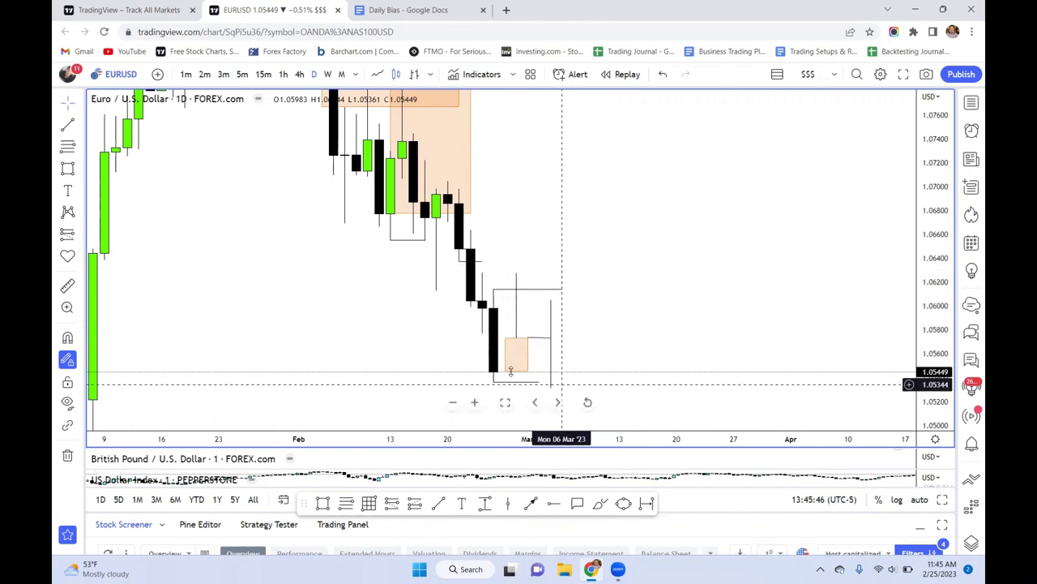
left_click_drag(597, 359, 586, 192)
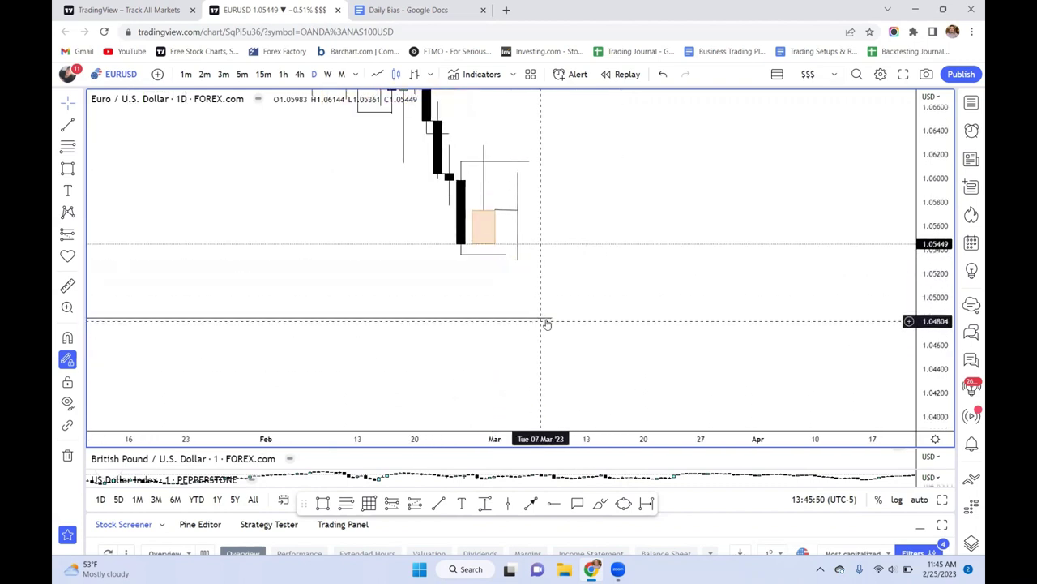
left_click_drag(553, 319, 655, 375)
left_click(605, 308)
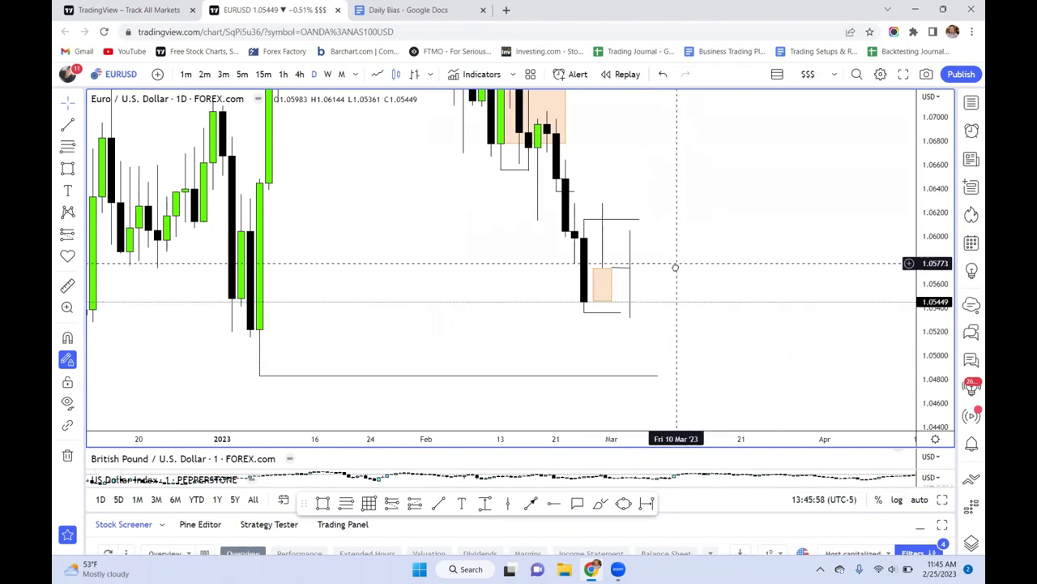
left_click_drag(676, 267, 657, 276)
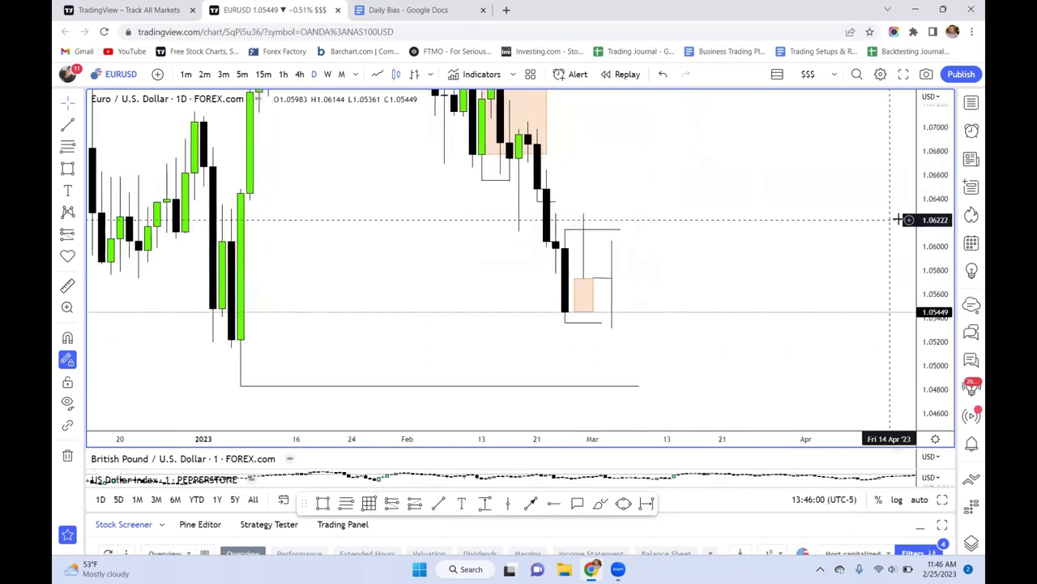
Review the Daily Bias document's five checklist items and closing notes on liquidity and bias, and return to the EURUSD chart
key("ctrl+Tab")
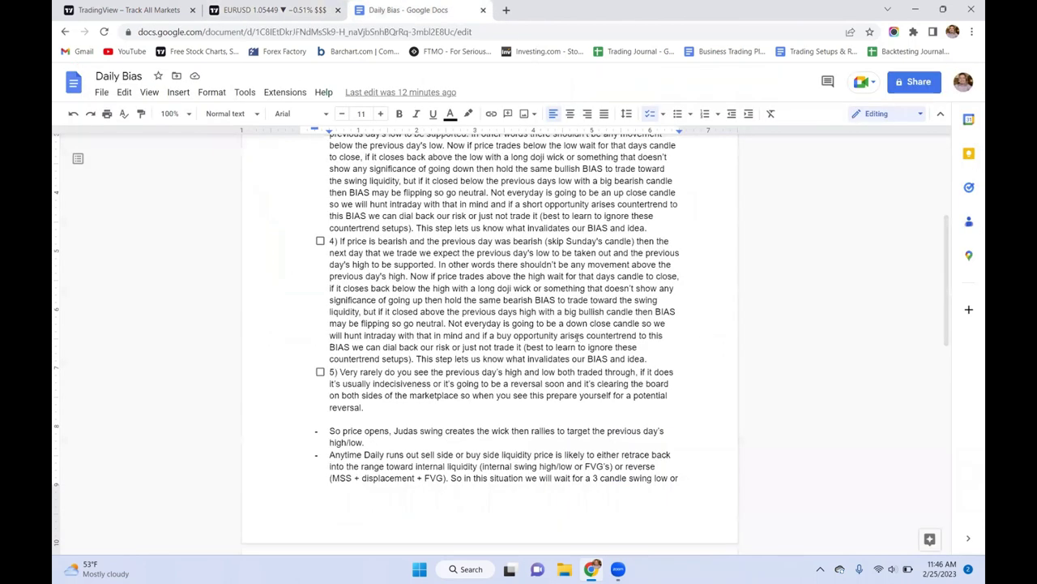
scroll(577, 337, "up", 5)
scroll(449, 325, "down", 2)
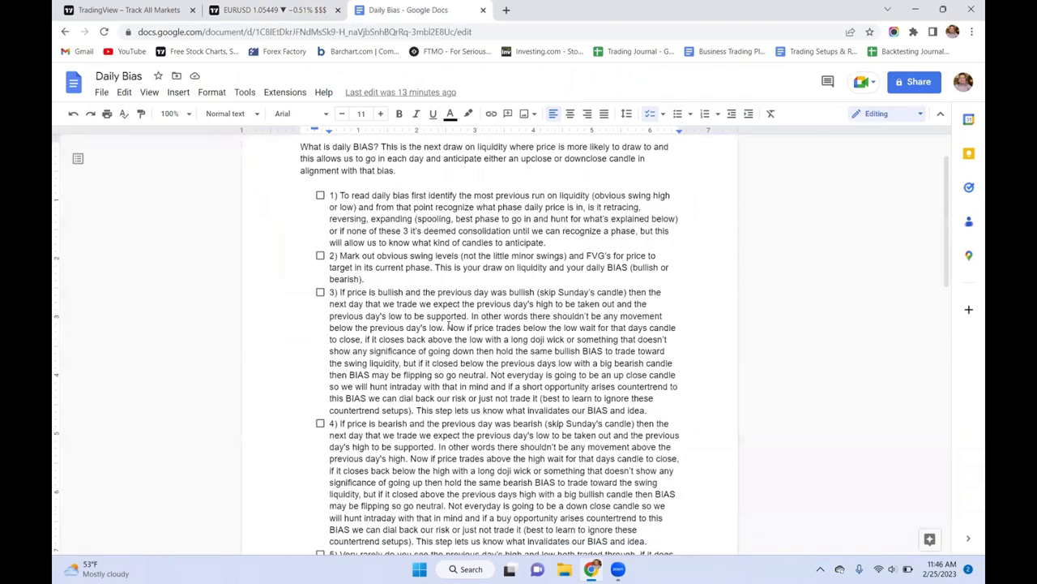
scroll(449, 325, "down", 2)
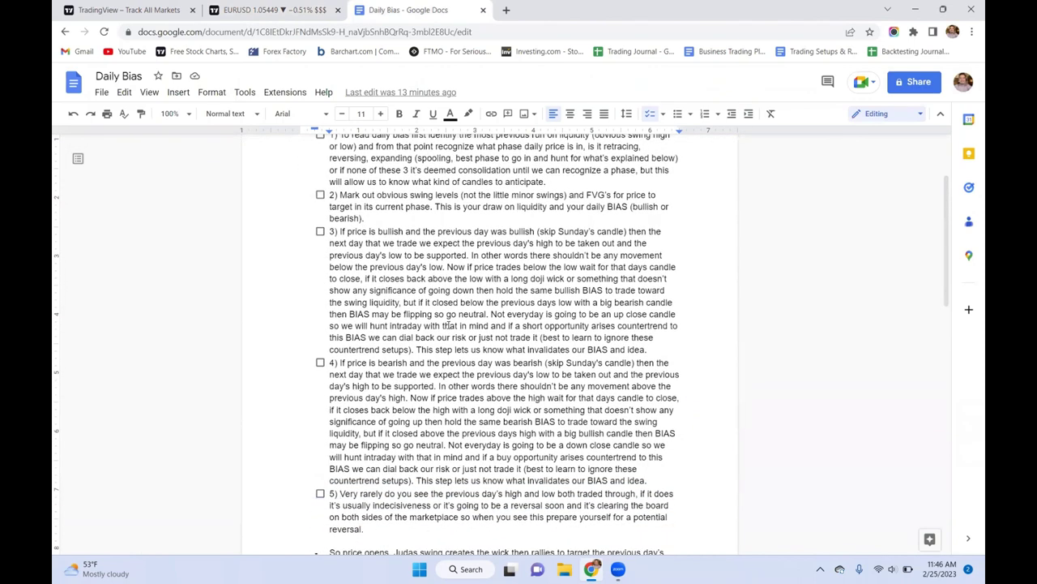
scroll(449, 325, "down", 4)
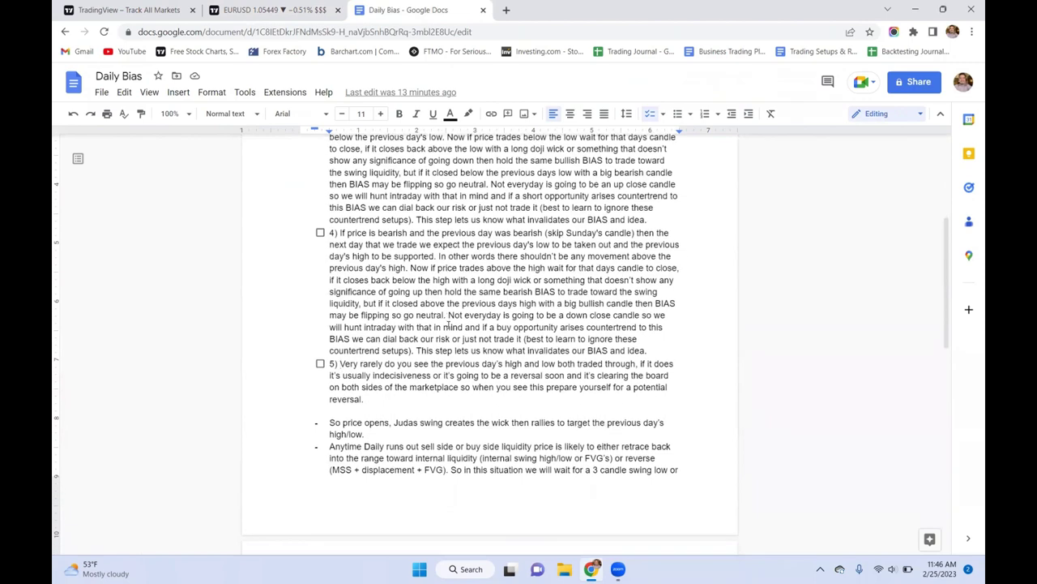
scroll(448, 325, "down", 4)
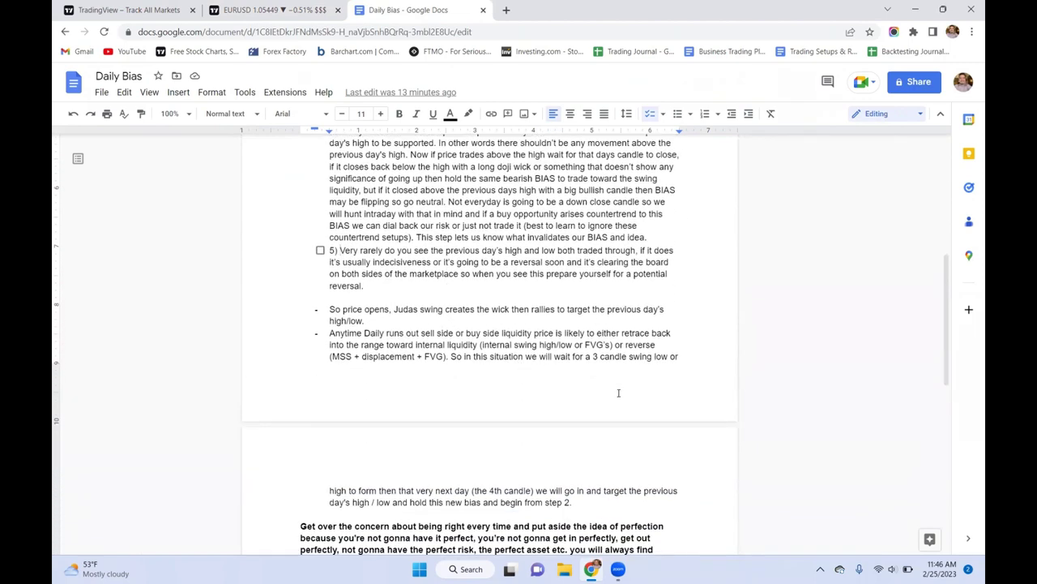
scroll(633, 400, "down", 2)
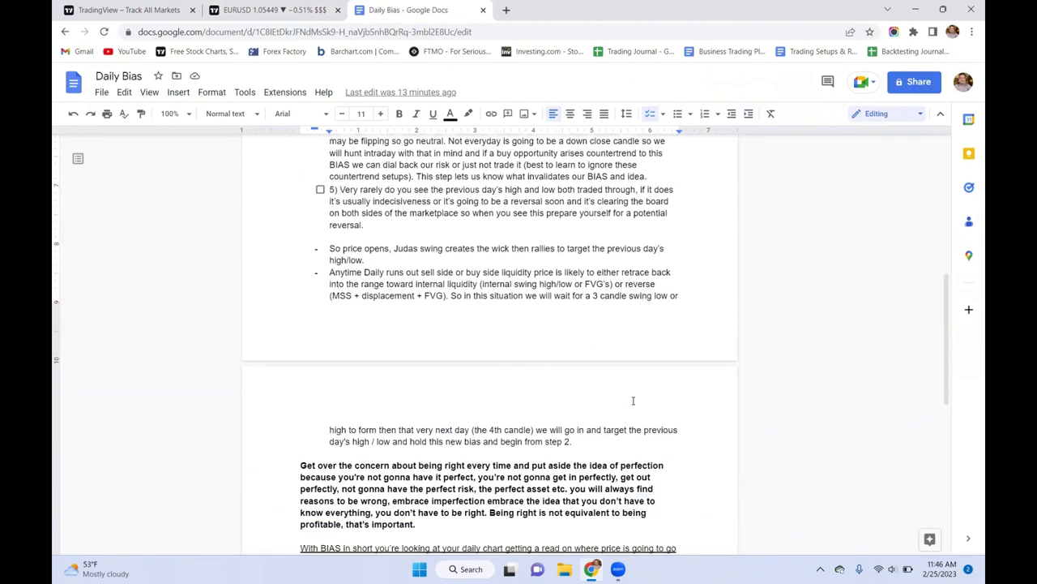
scroll(633, 400, "down", 4)
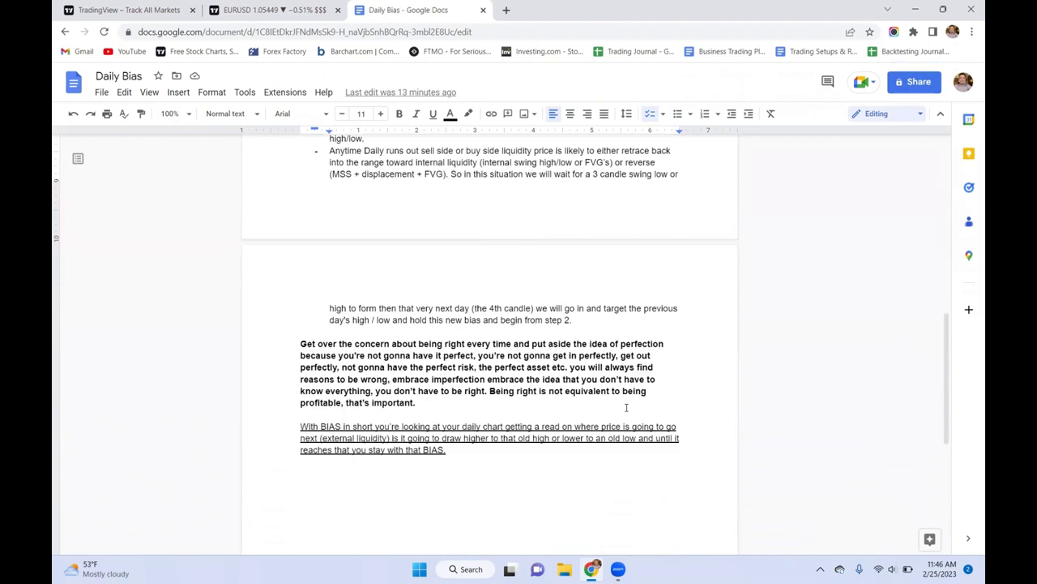
scroll(626, 408, "up", 20)
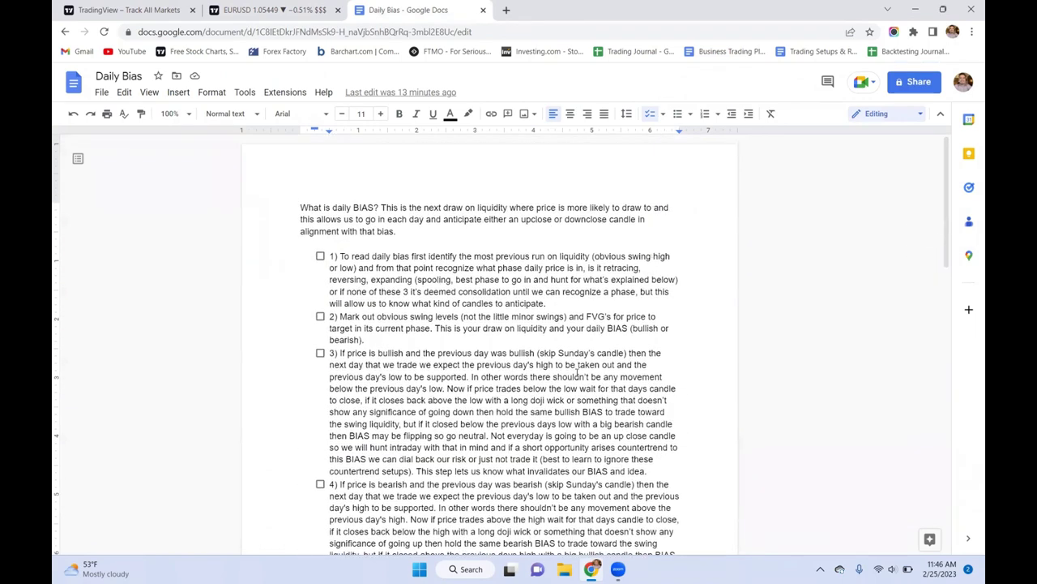
left_click(276, 10)
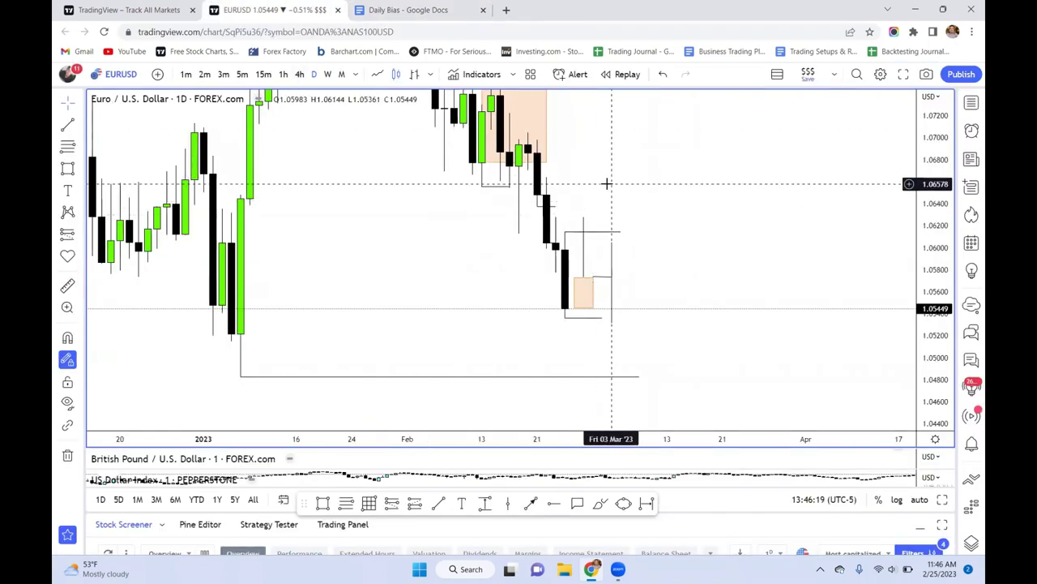